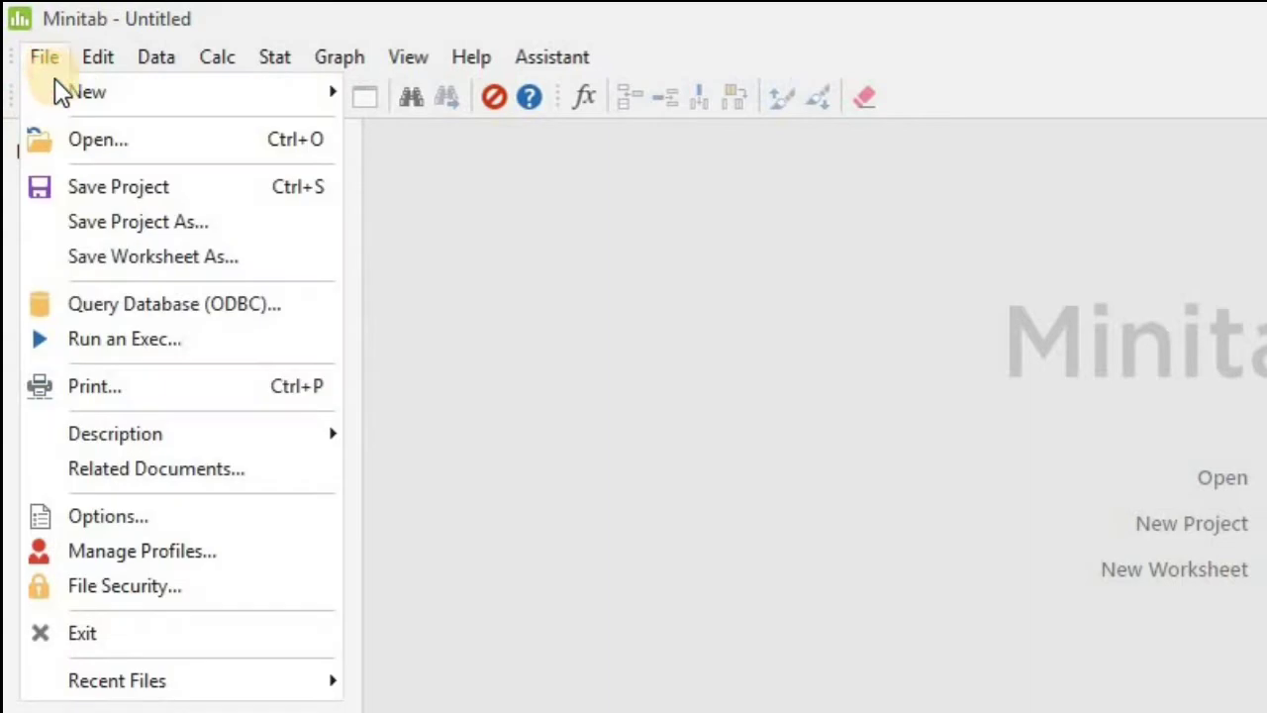
Step: Start a new Minitab project with an empty Worksheet 1
mouse_move(56, 96)
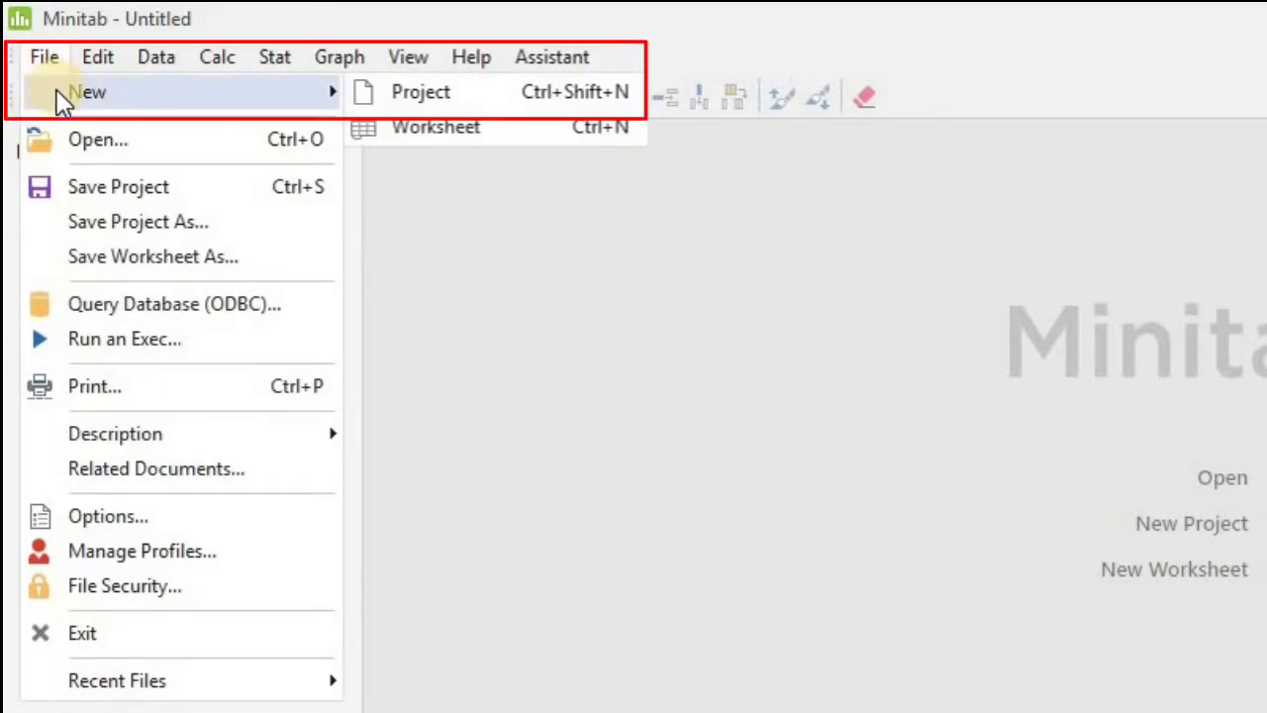
left_click(622, 99)
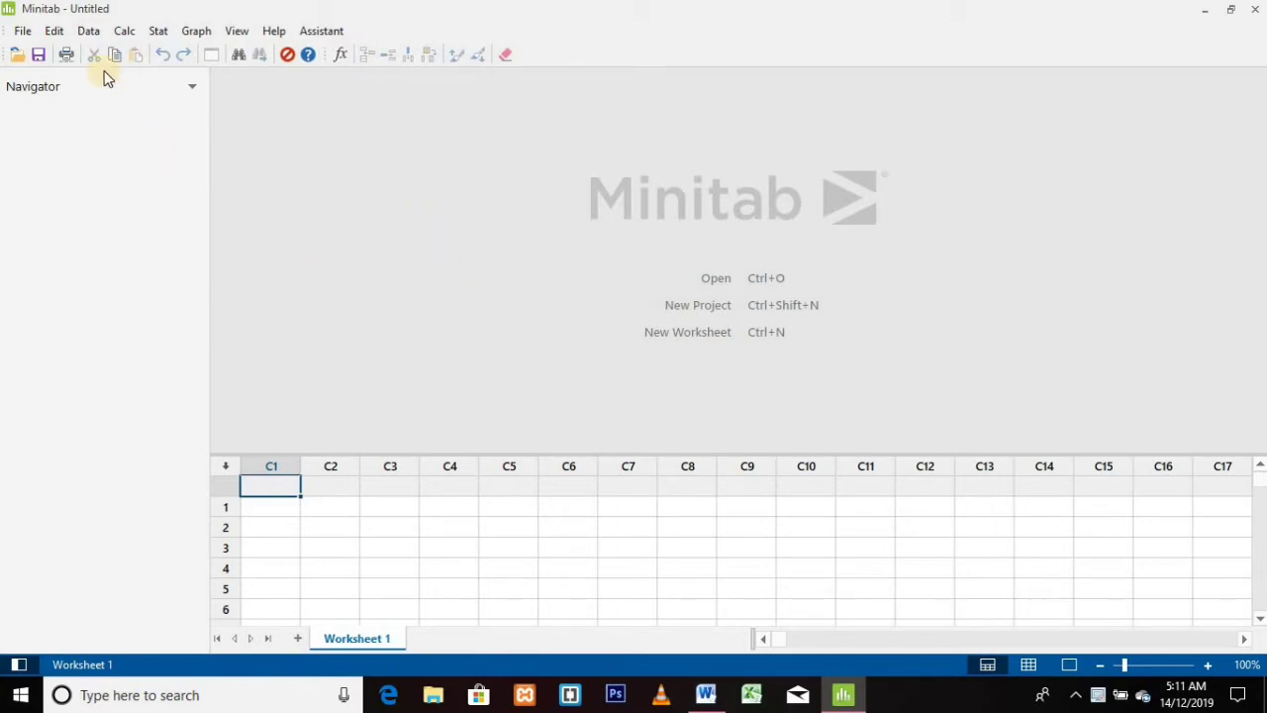
Step: Open Create Stability Study Worksheet under Stat > Regression > Stability Study
left_click(158, 31)
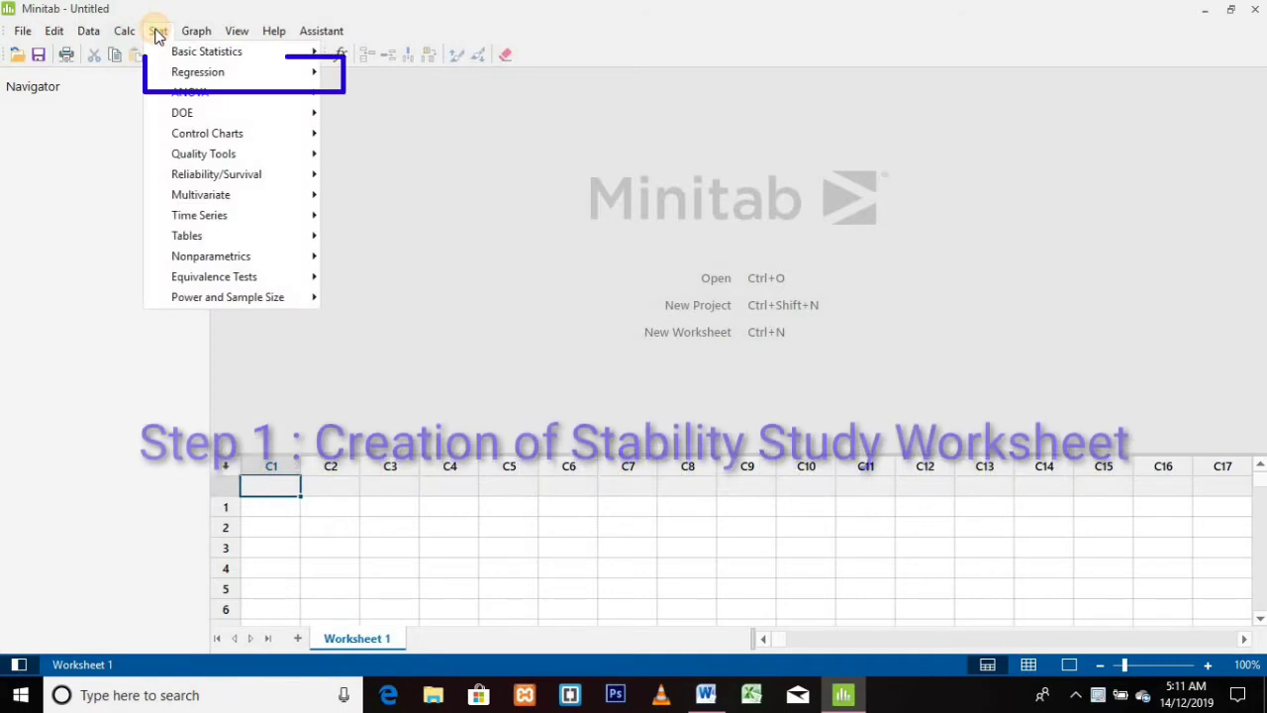
mouse_move(181, 79)
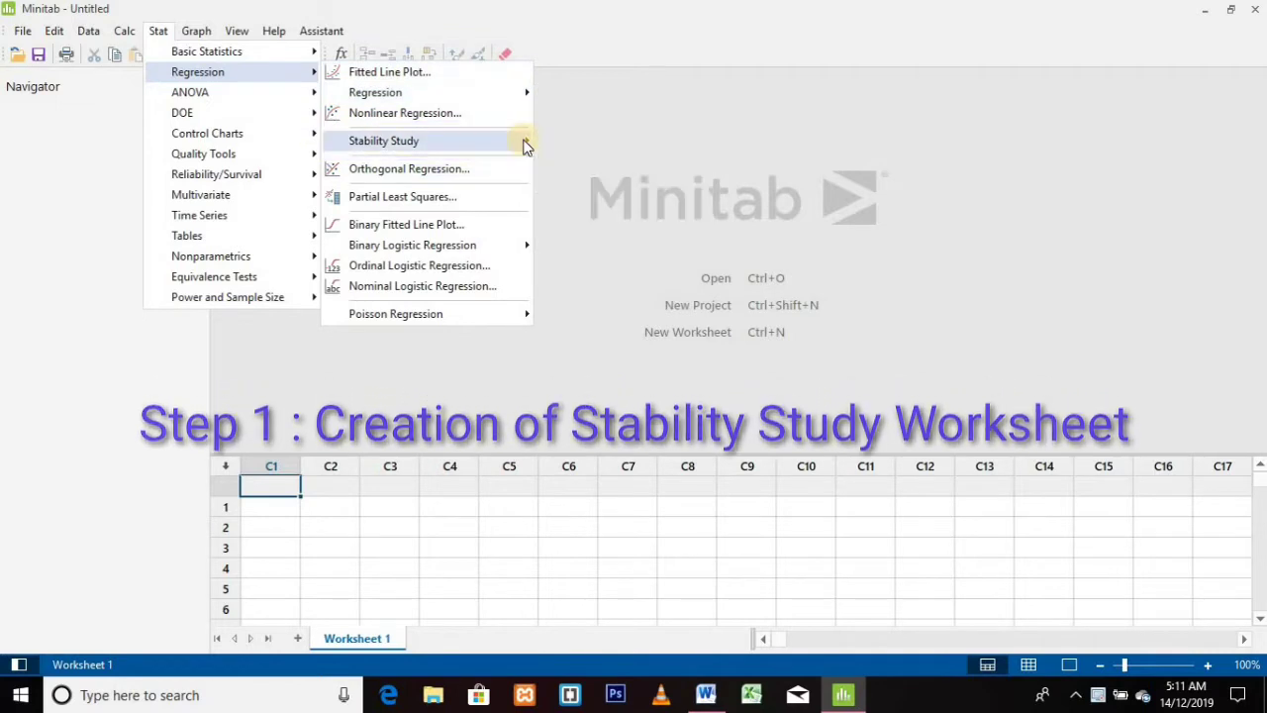
mouse_move(524, 144)
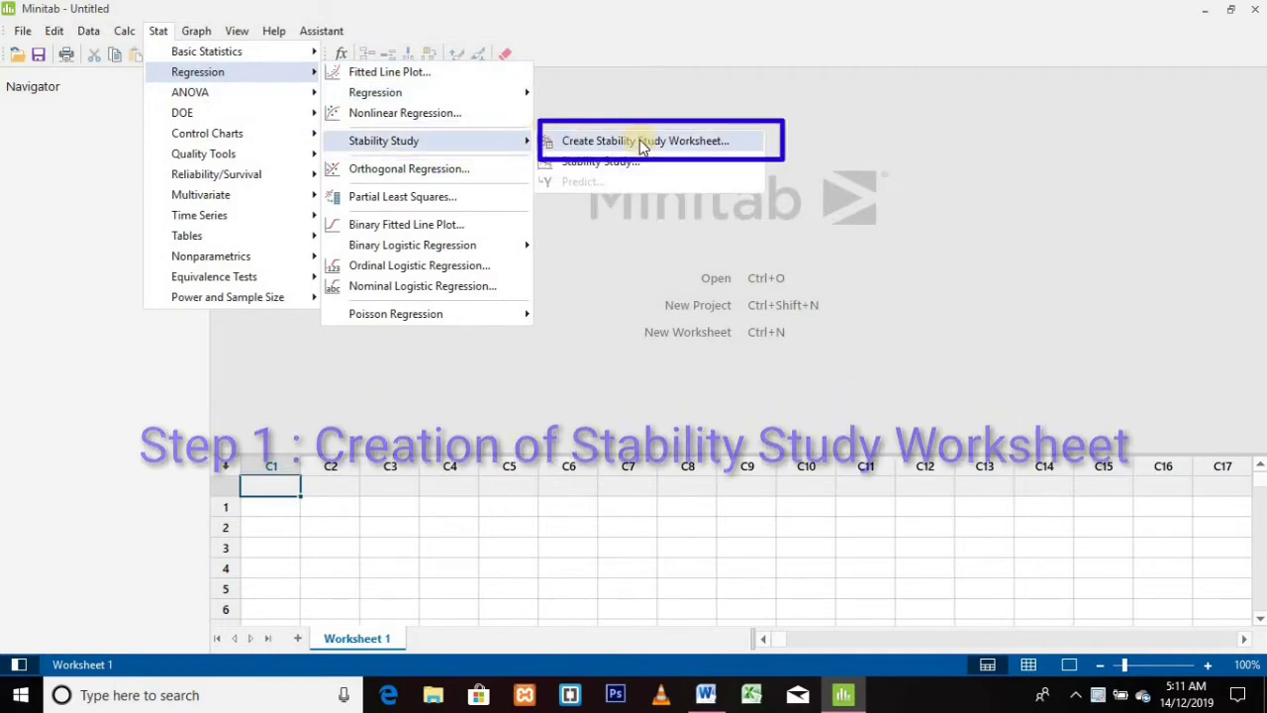
left_click(754, 144)
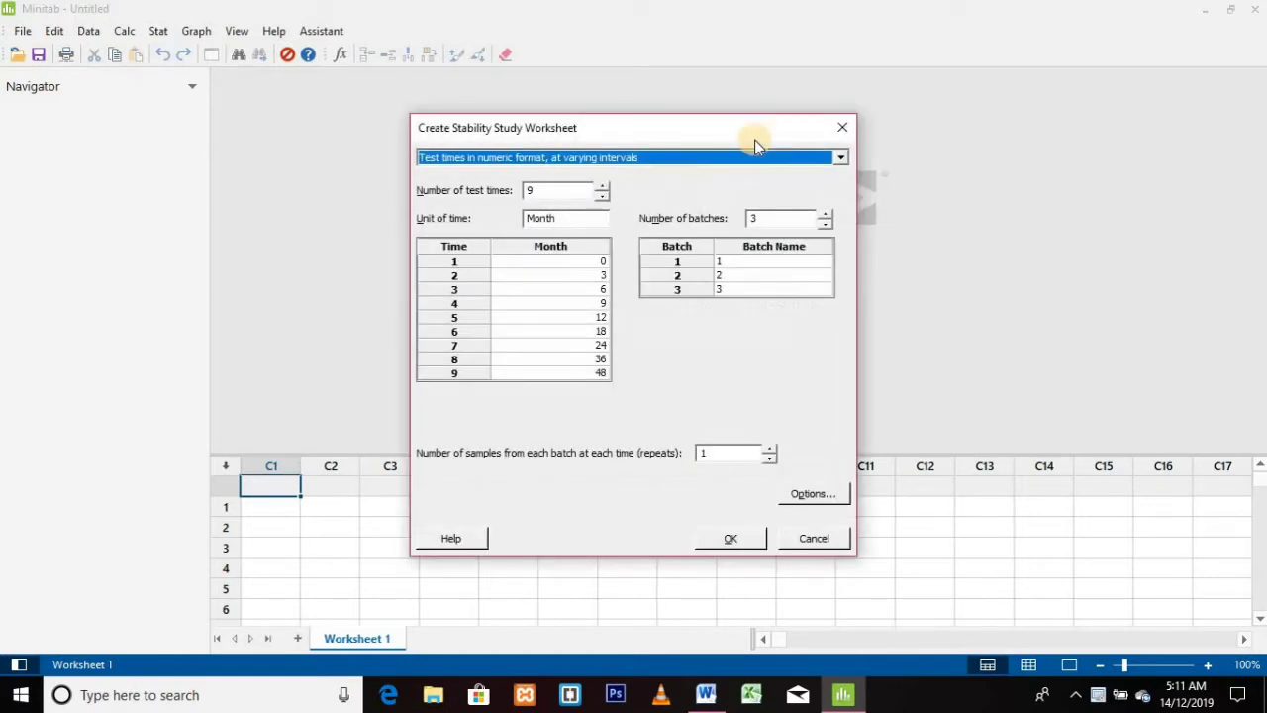
Step: Reduce the test times from 9 to 5, with Month as the time unit
left_click(603, 199)
left_click(603, 199)
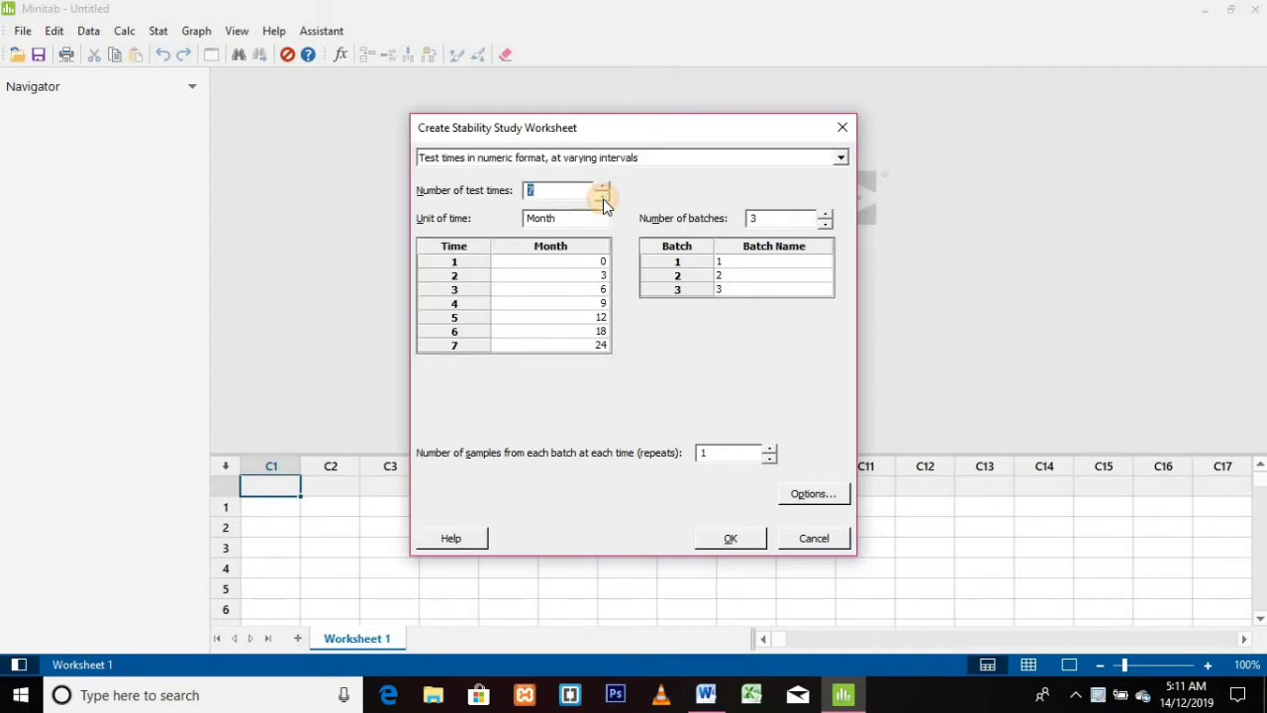
left_click(603, 199)
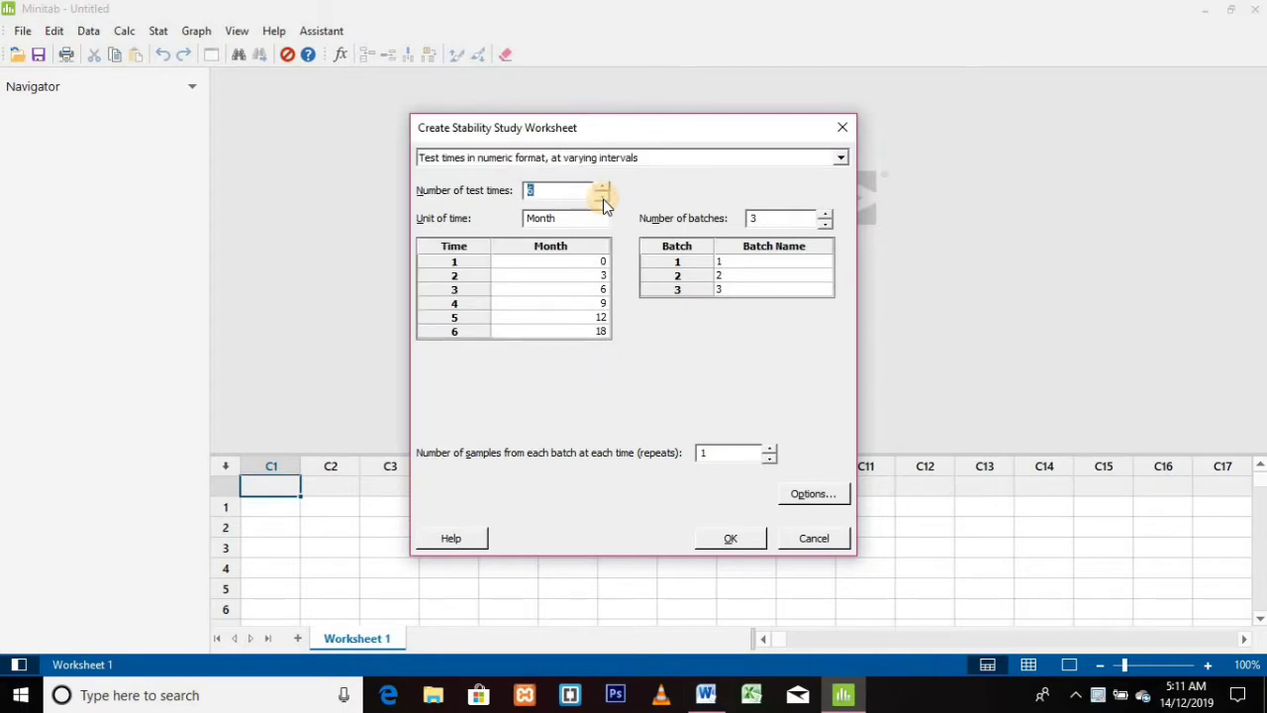
left_click(603, 199)
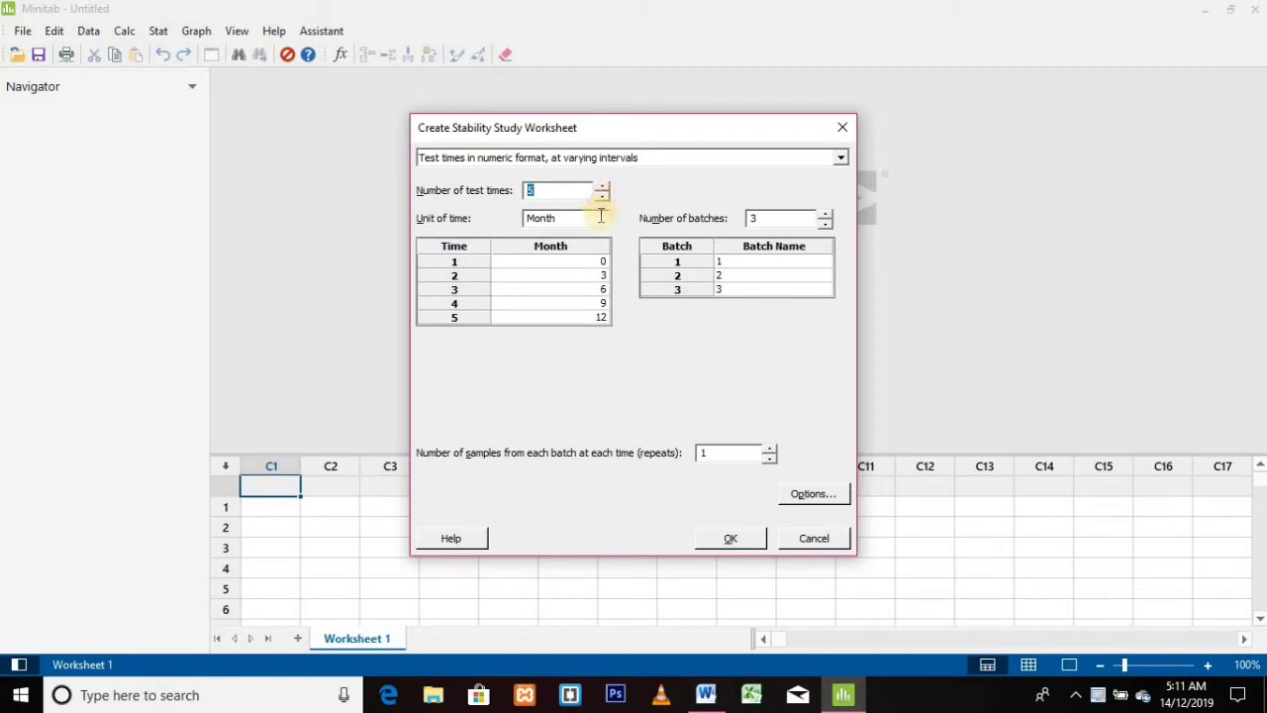
left_click(597, 214)
left_click(423, 218)
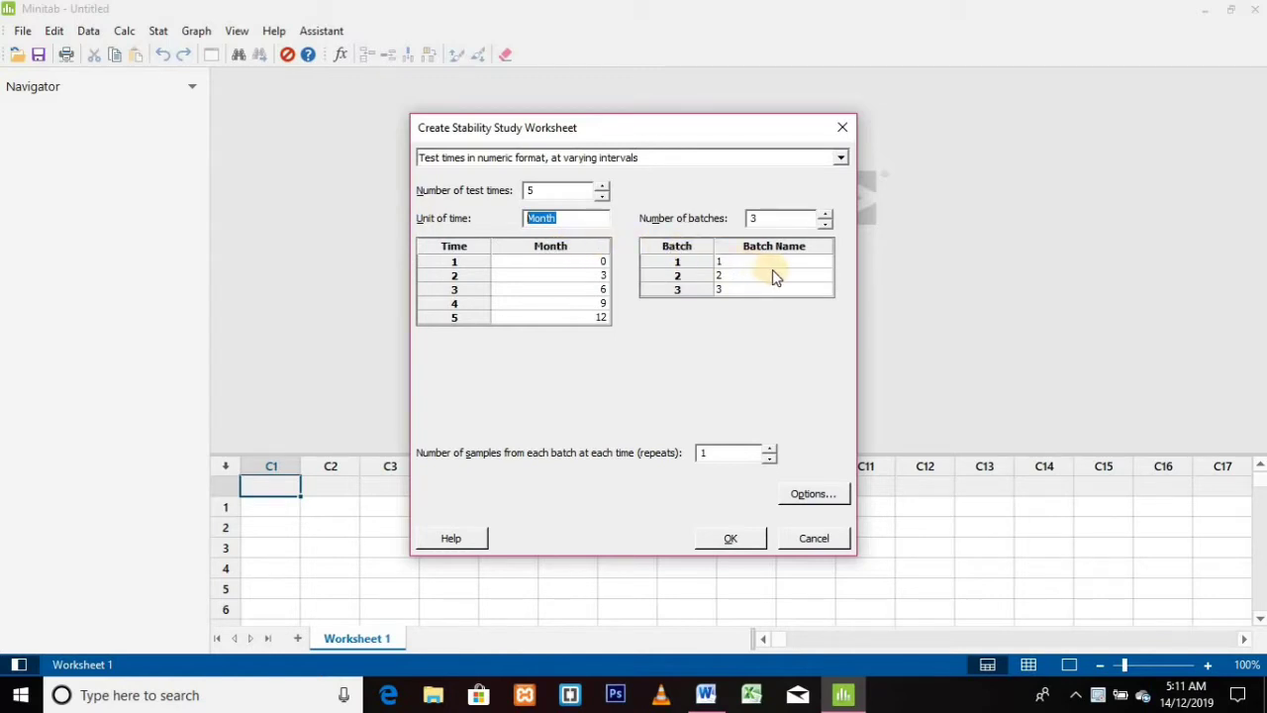
Step: Use a single batch named Batch-1 and generate the stability worksheet
left_click(783, 219)
key("shift+Home")
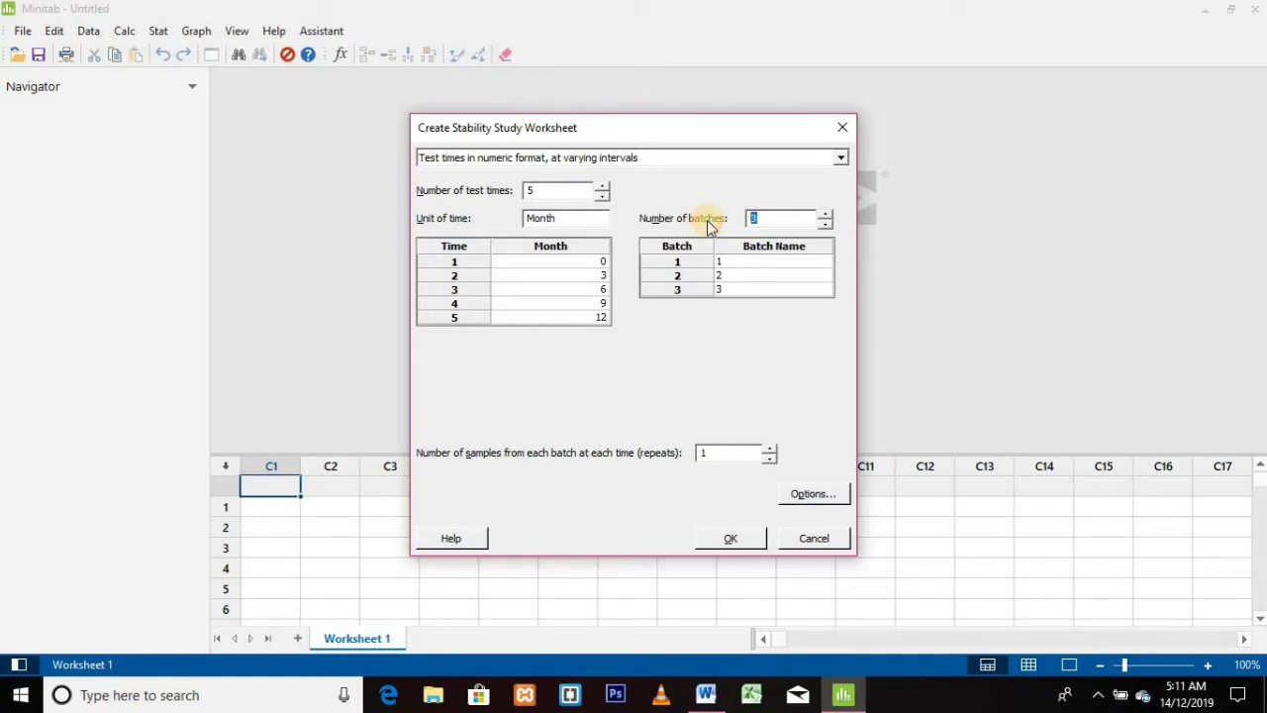
type("1")
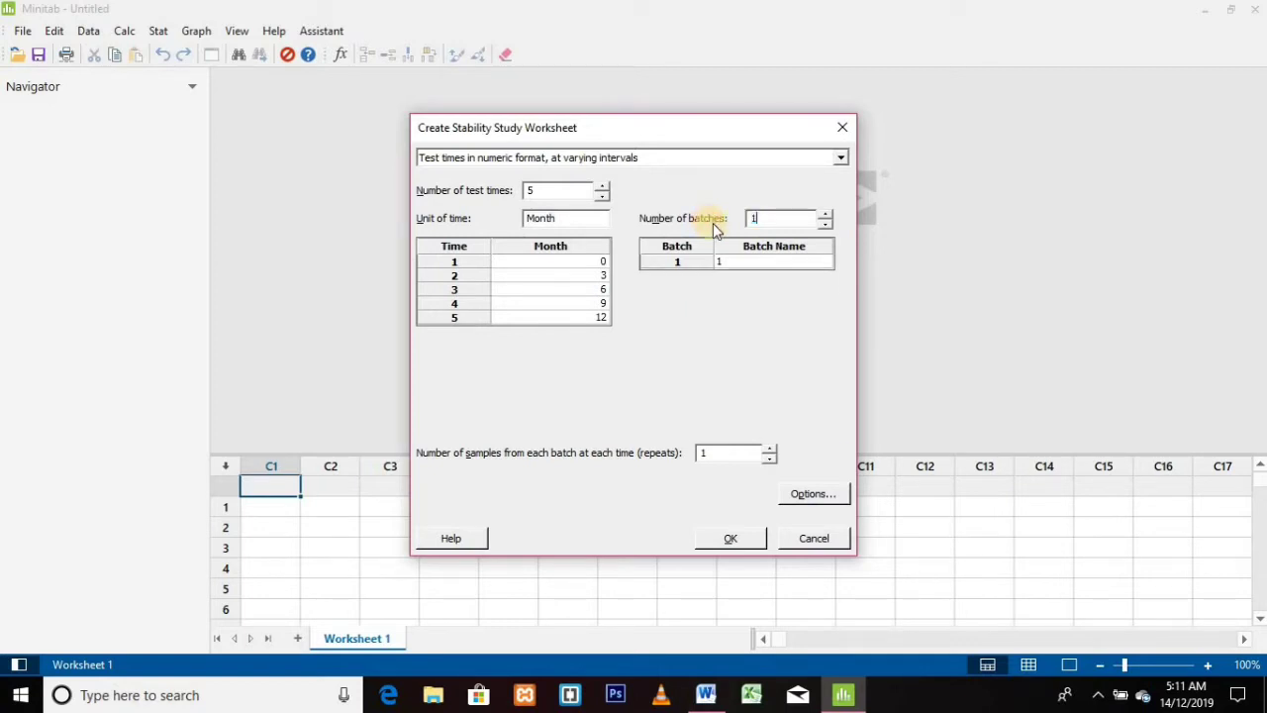
left_click(741, 265)
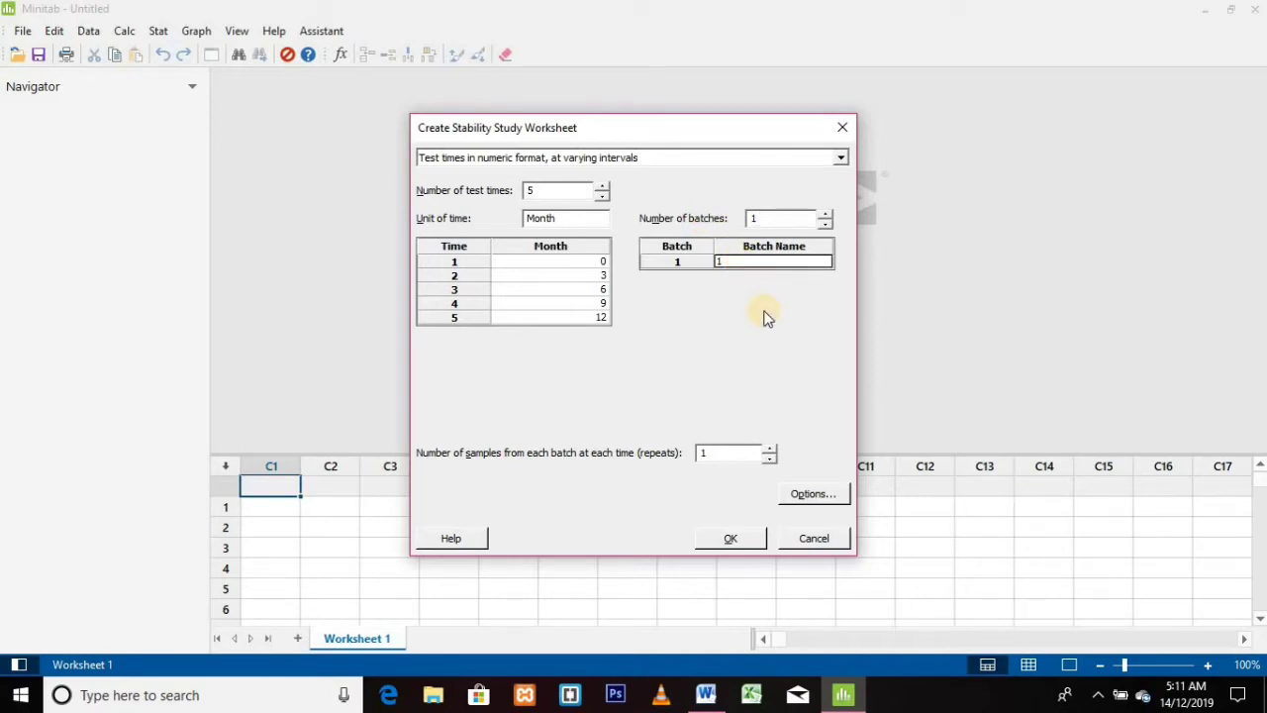
type("Batch-")
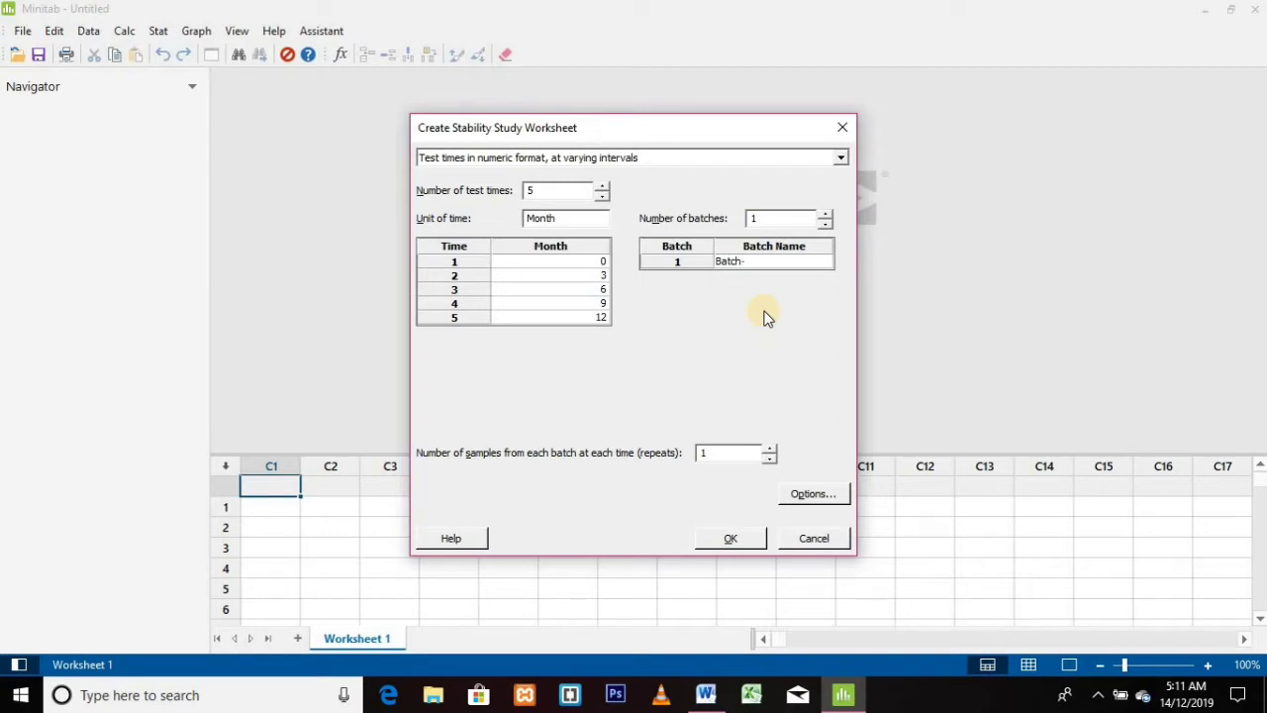
left_click(753, 543)
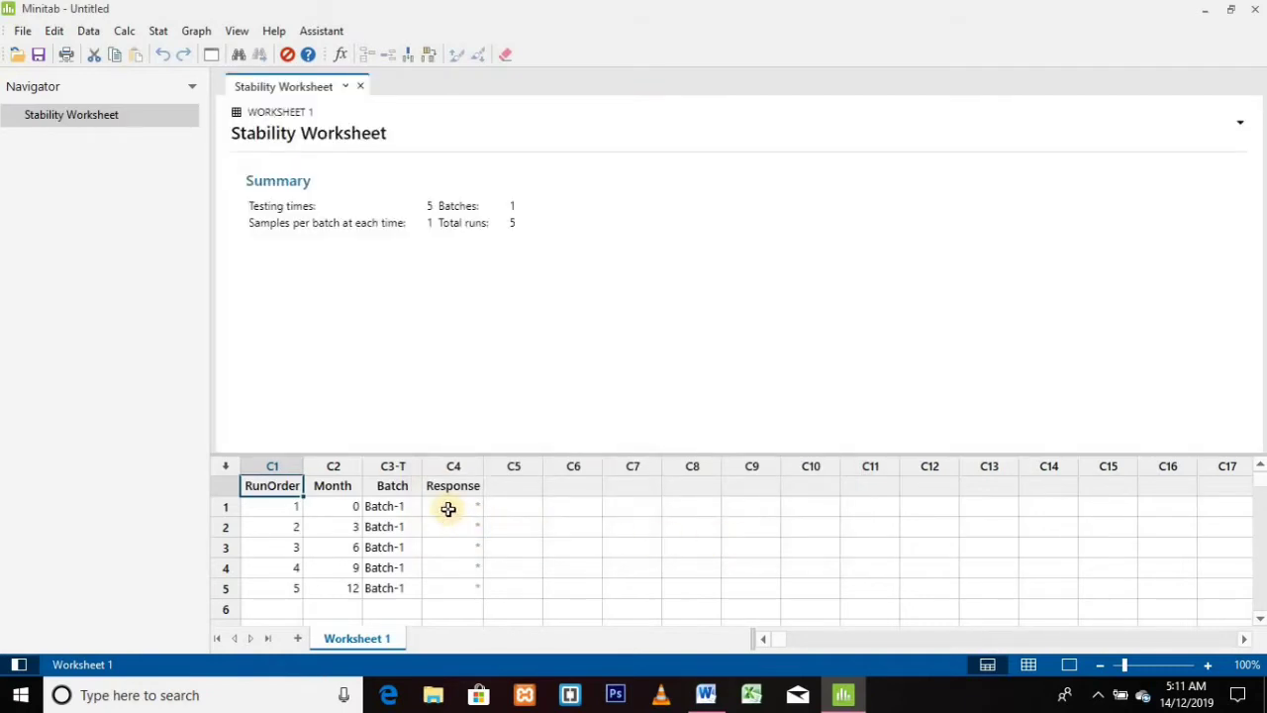
Step: Rename the Response column to Assay and enter 103 for month 0
left_click(445, 493)
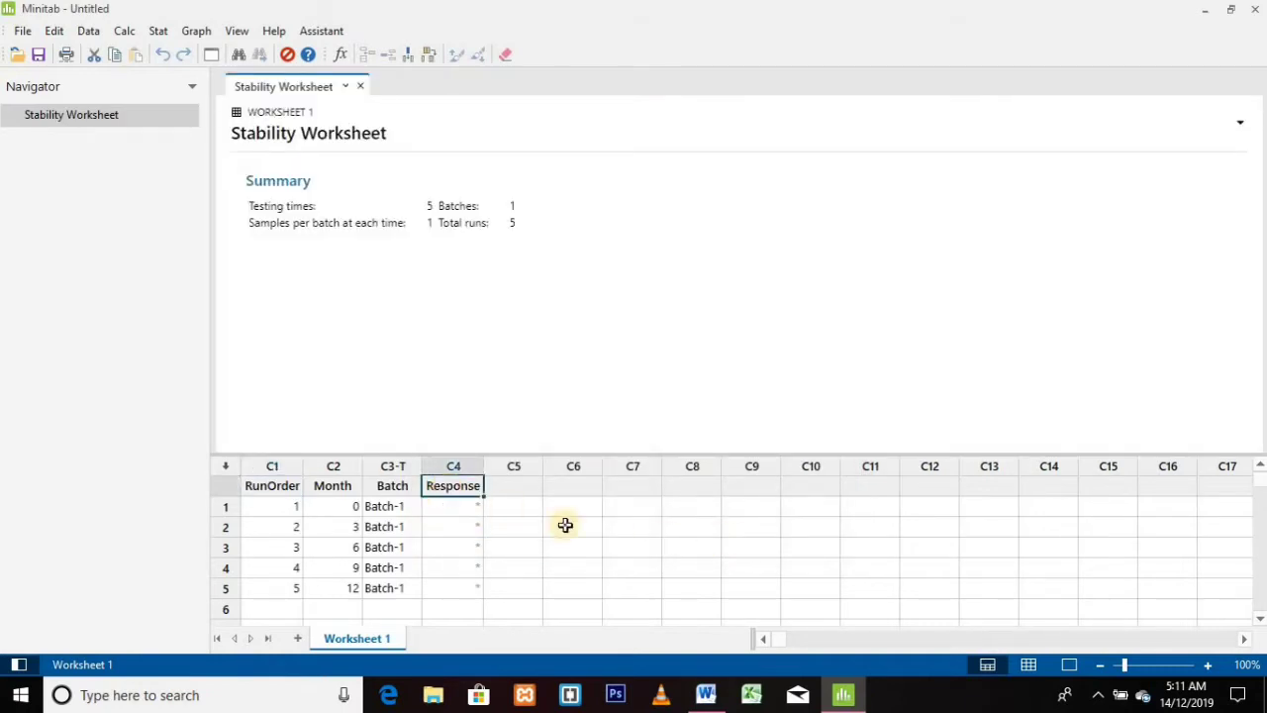
type("Assay")
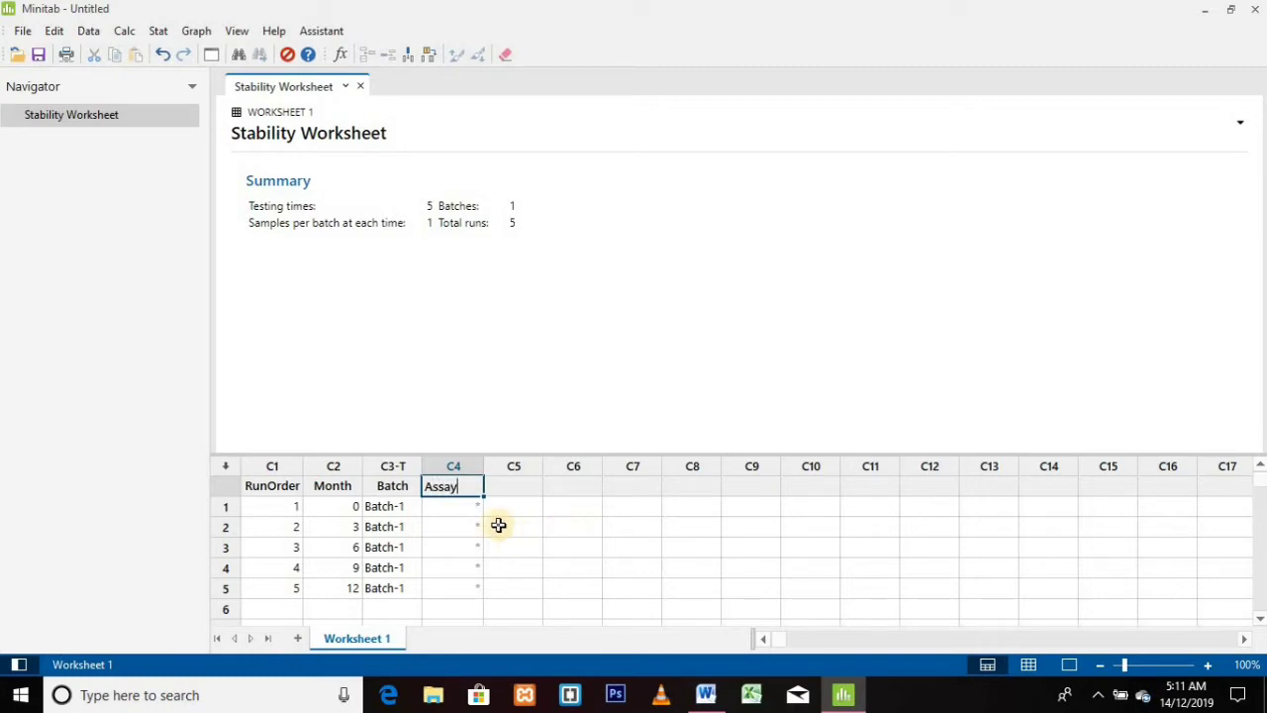
left_click(469, 509)
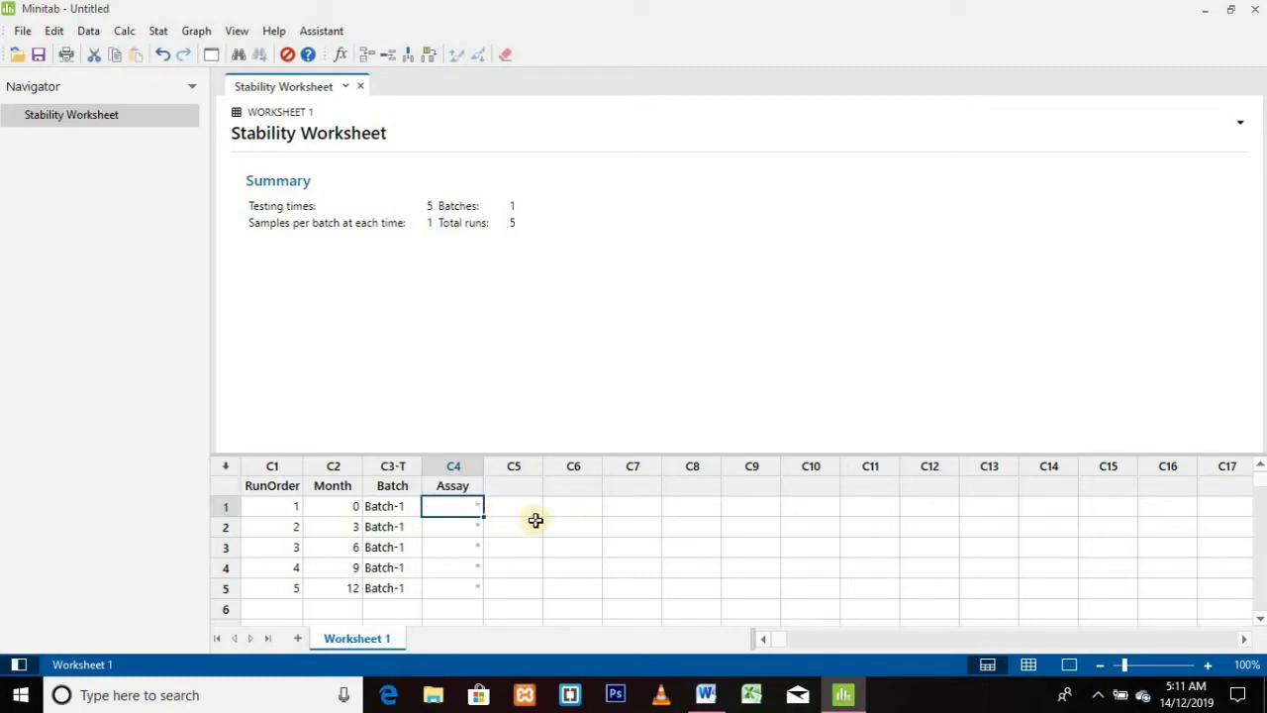
type("103")
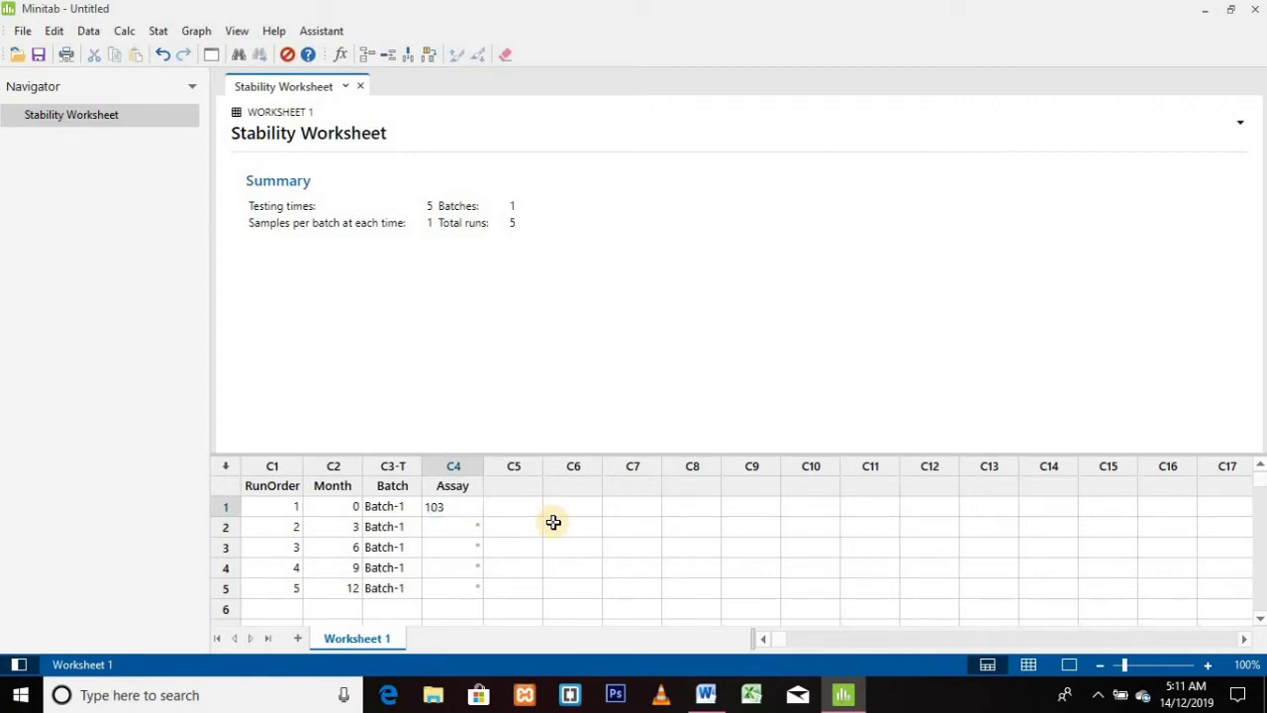
key("Return")
Step: Enter Assay values 101, 100, 99 and 98 for months 3 through 12
type("101")
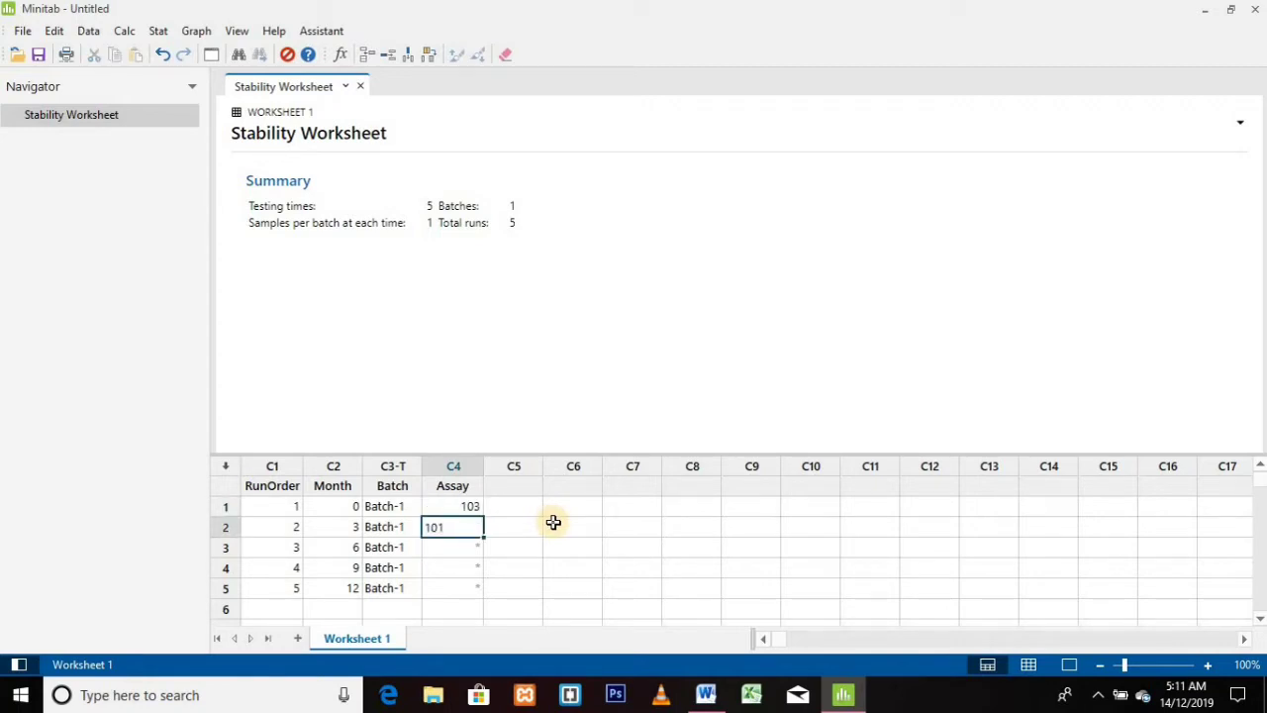
key("Return")
type("100")
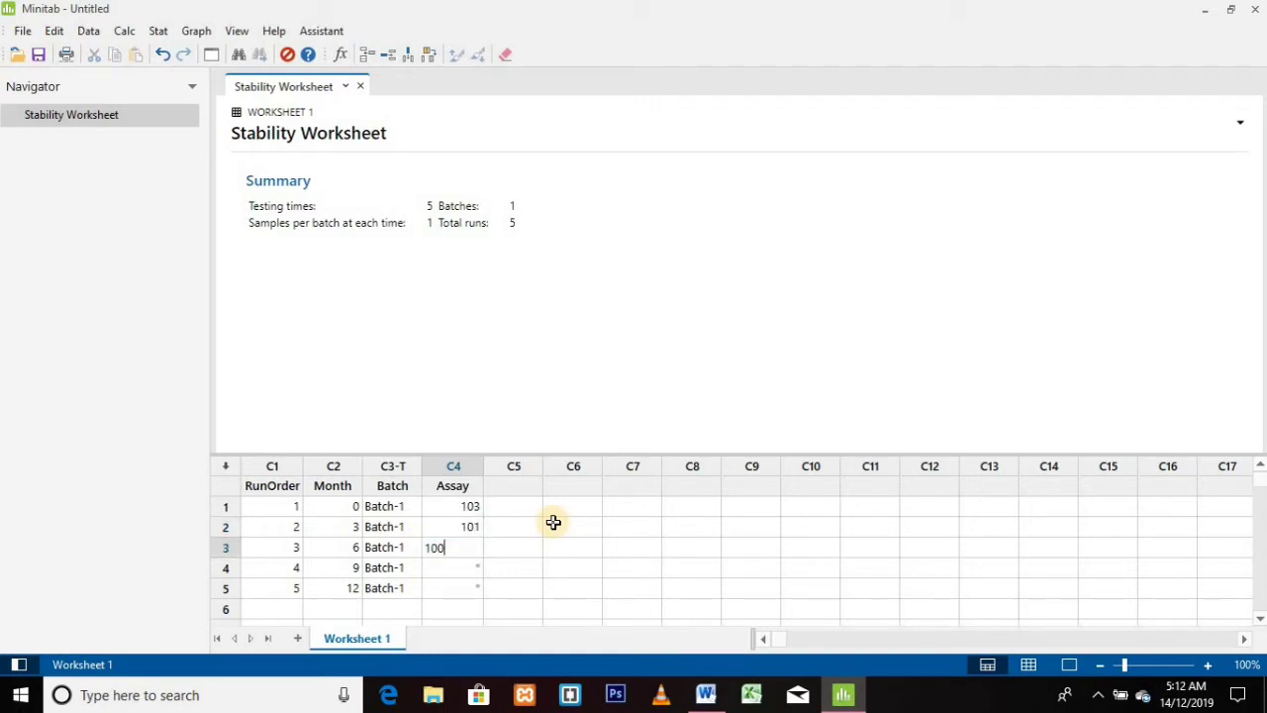
key("Return")
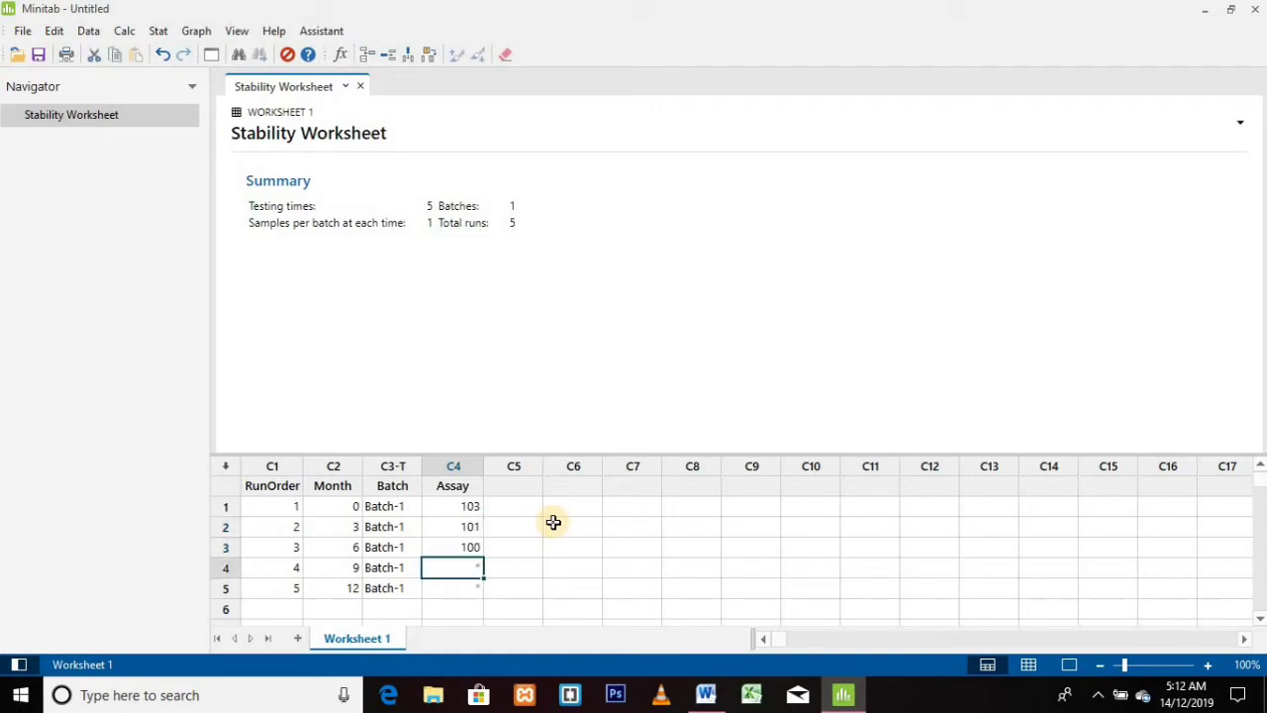
type("99")
key("Return")
type("98")
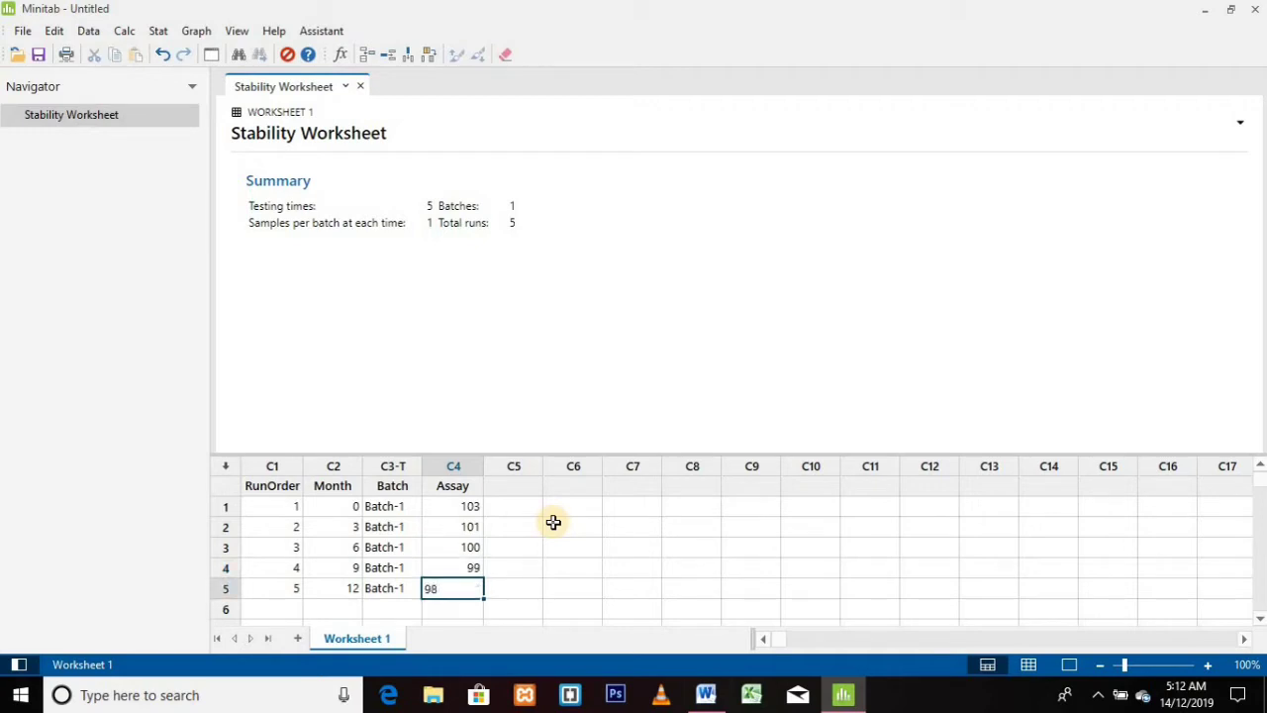
key("Return")
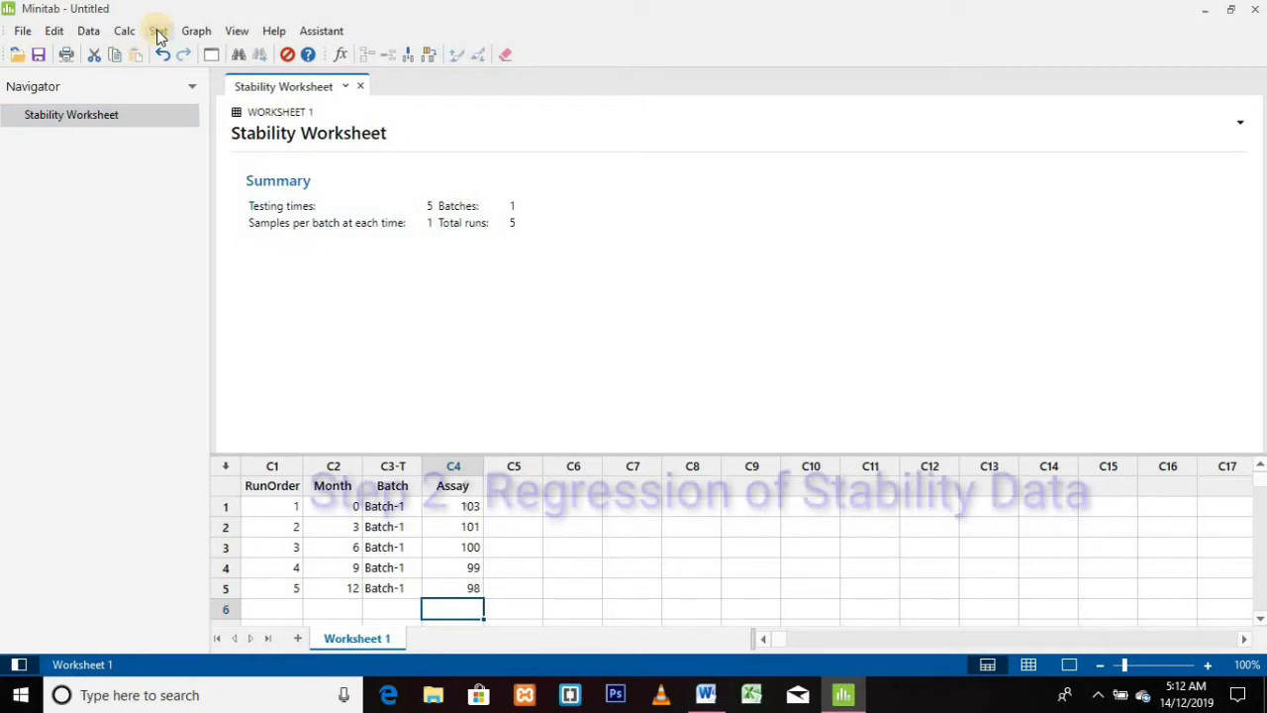
Step: Open the Stability Study analysis dialog under Stat > Regression > Stability Study
left_click(159, 31)
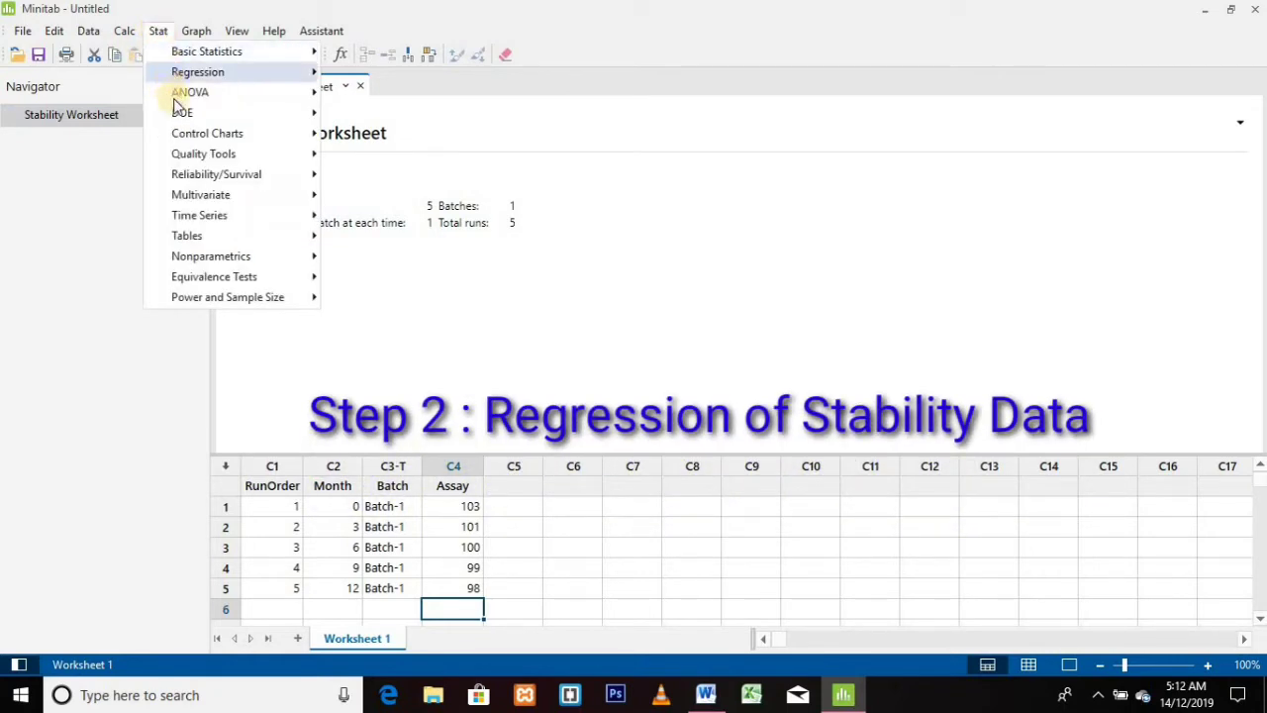
left_click(253, 72)
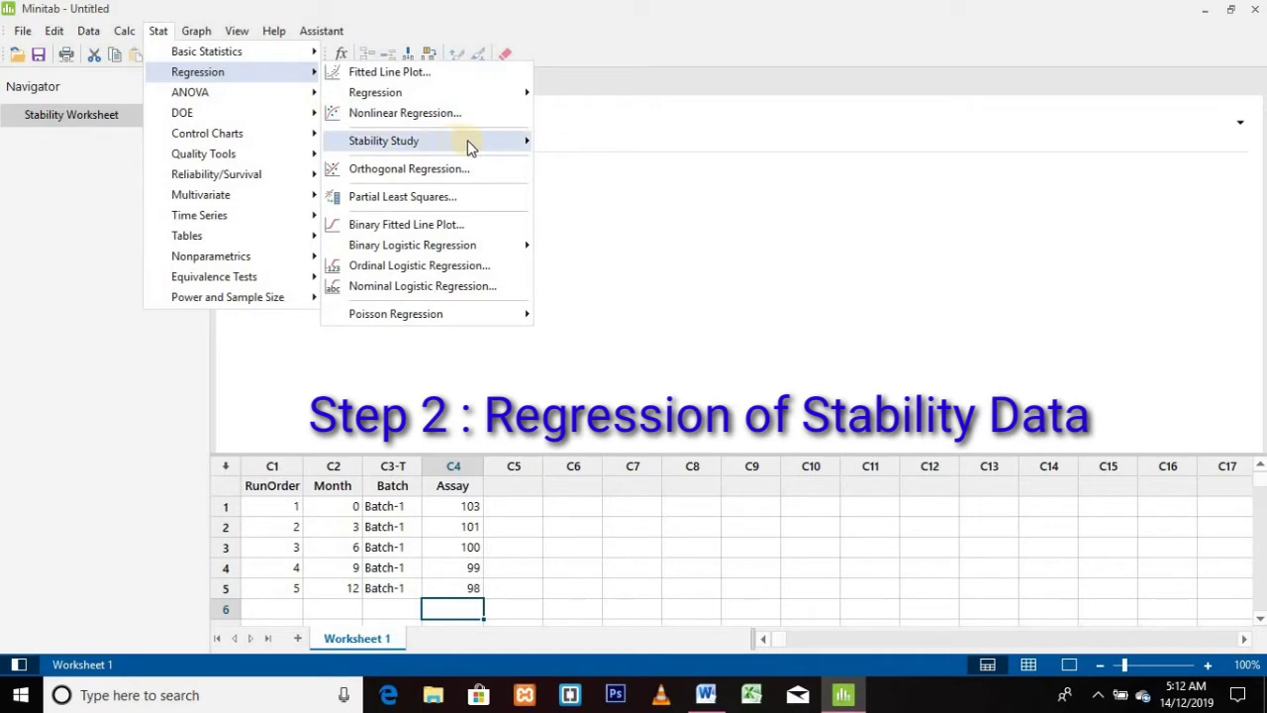
mouse_move(471, 145)
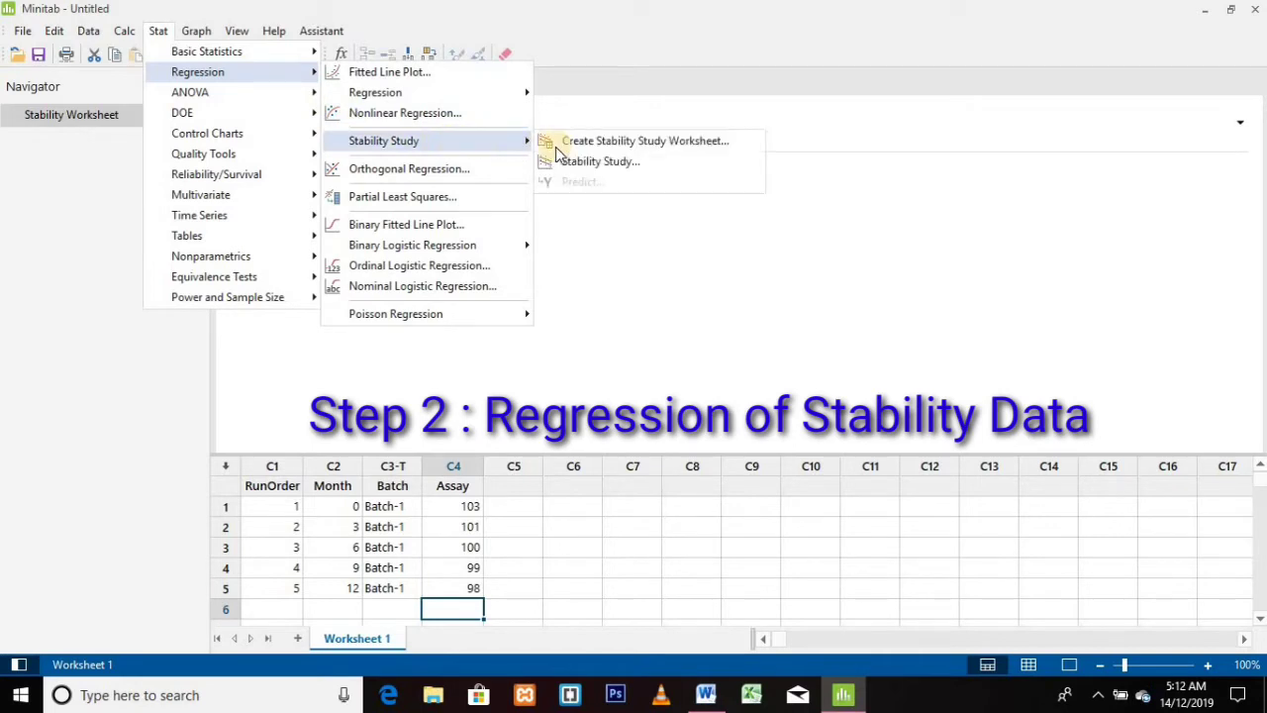
left_click(722, 170)
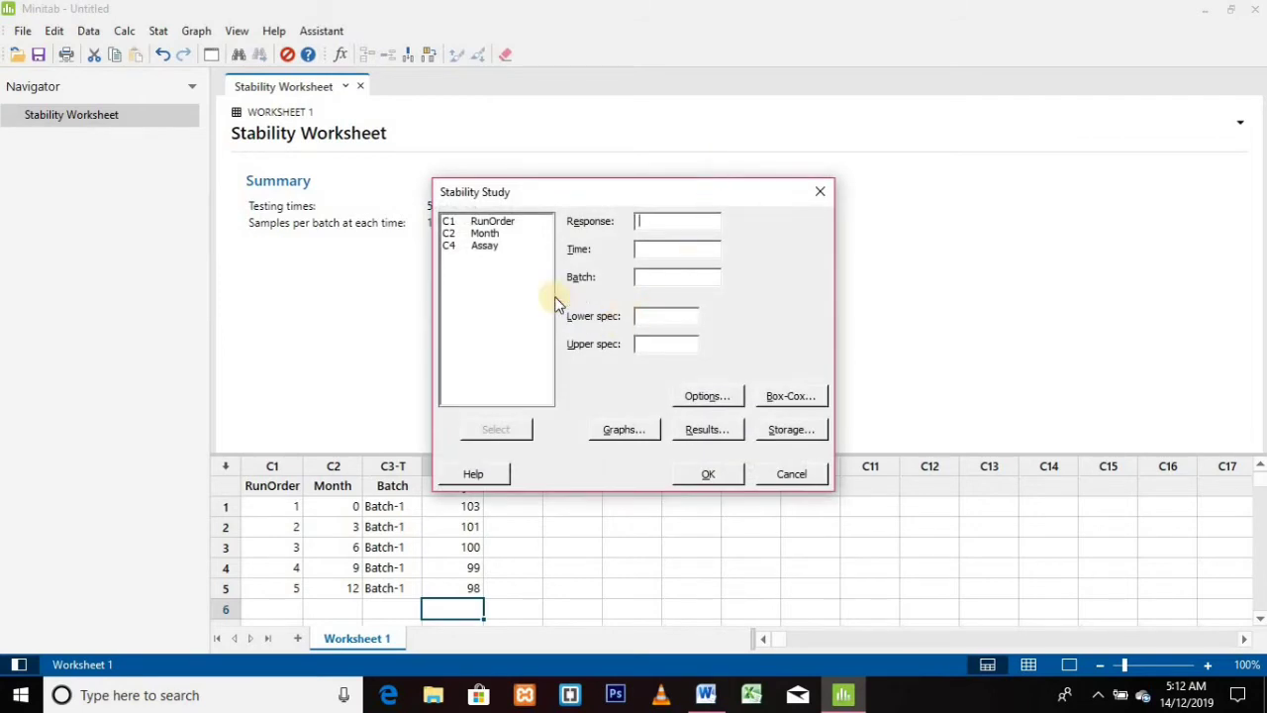
Step: Analyse Assay over Month by Batch with spec limits 90 and 110, and run it
left_click(488, 247)
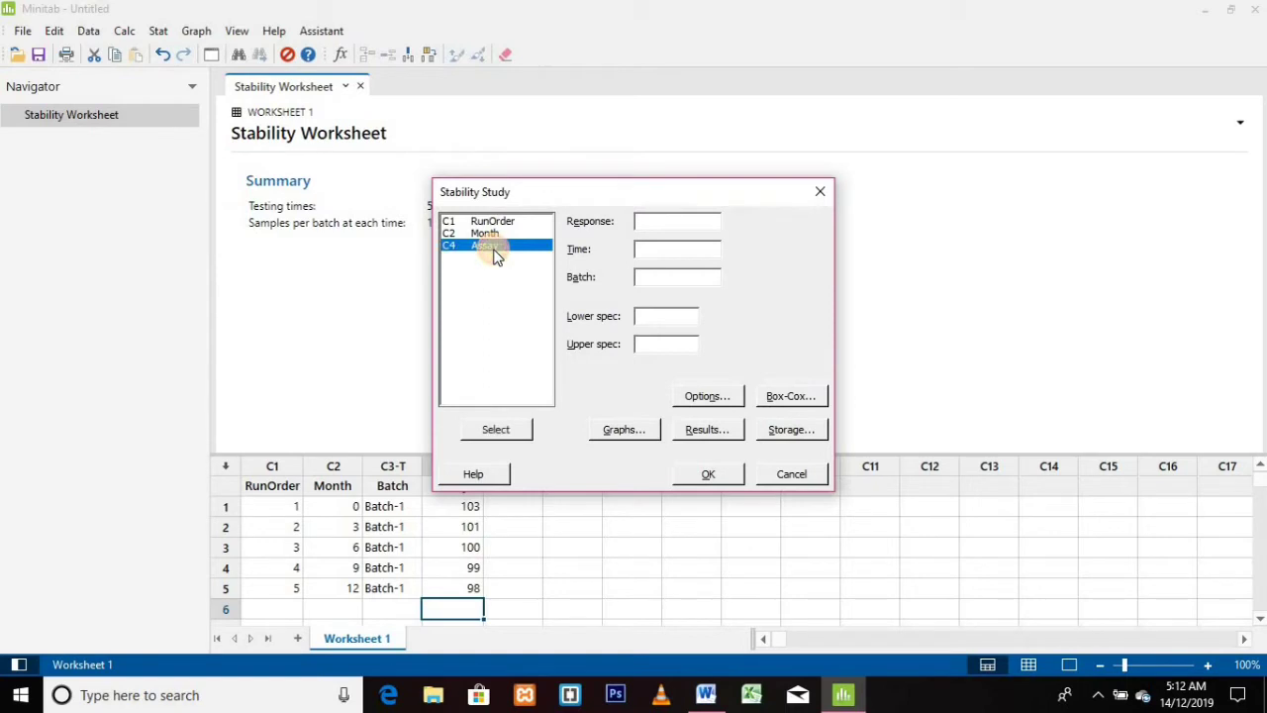
left_click(507, 434)
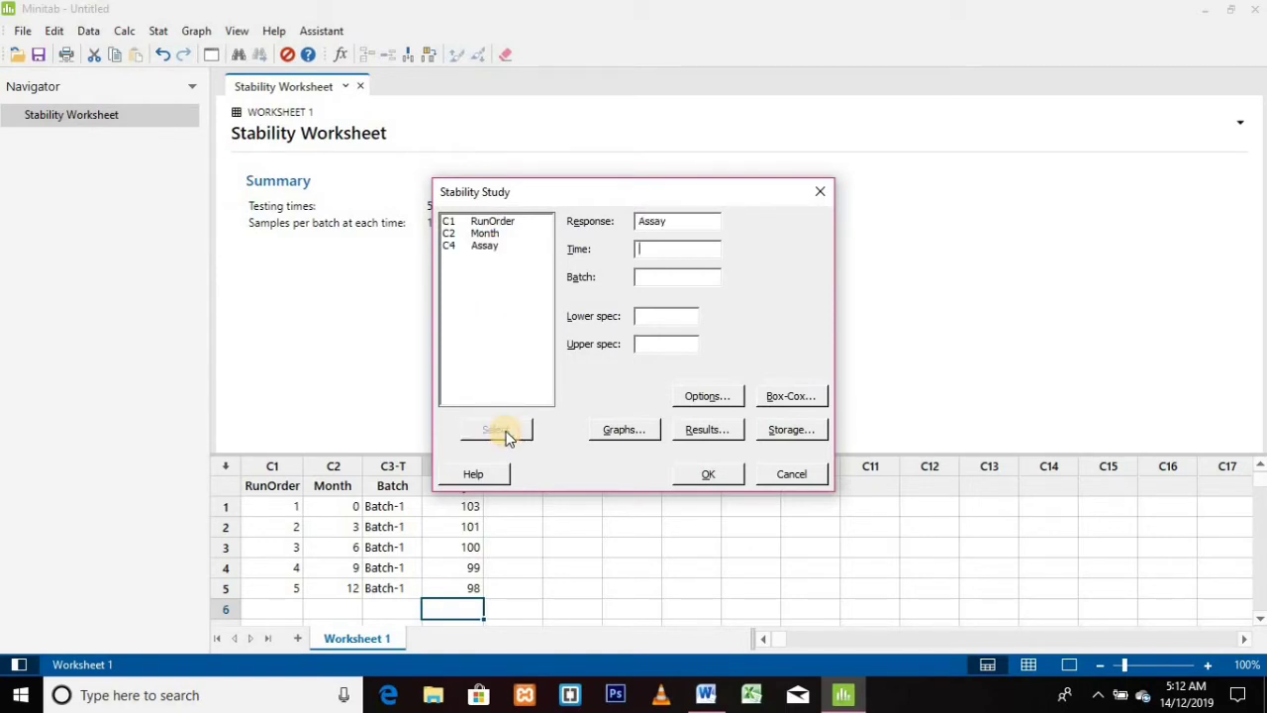
left_click(486, 234)
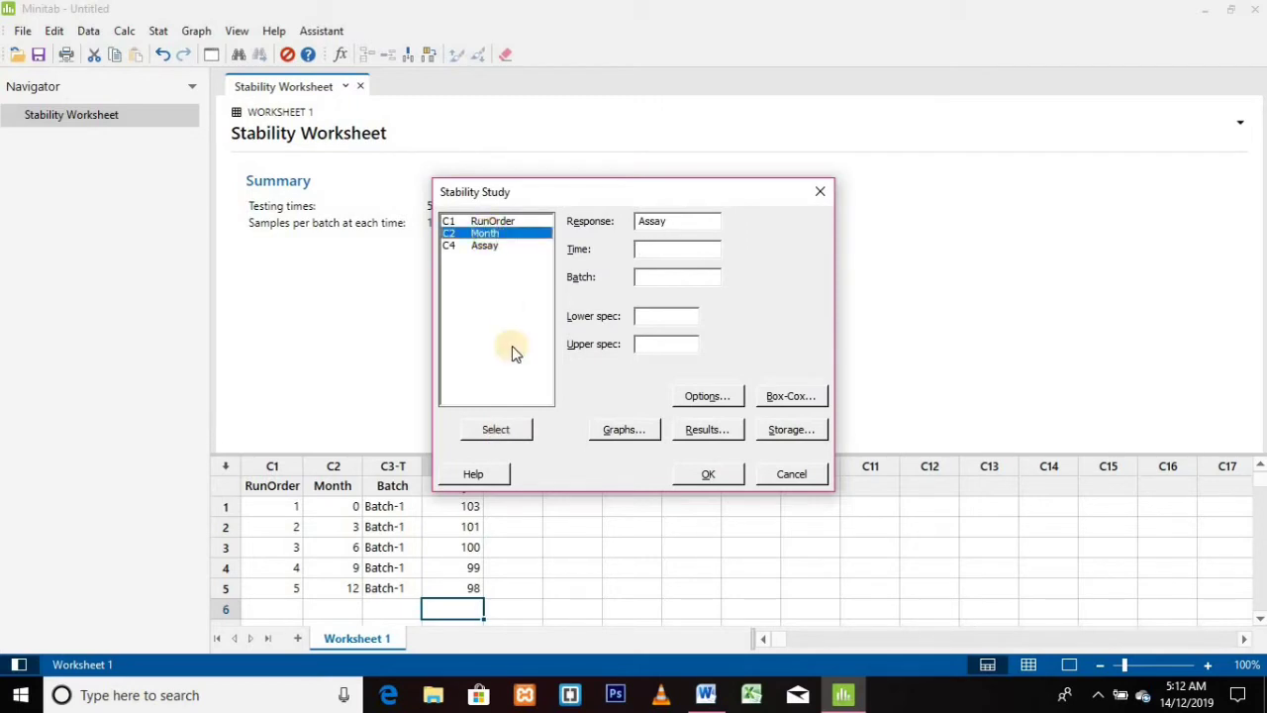
left_click(526, 426)
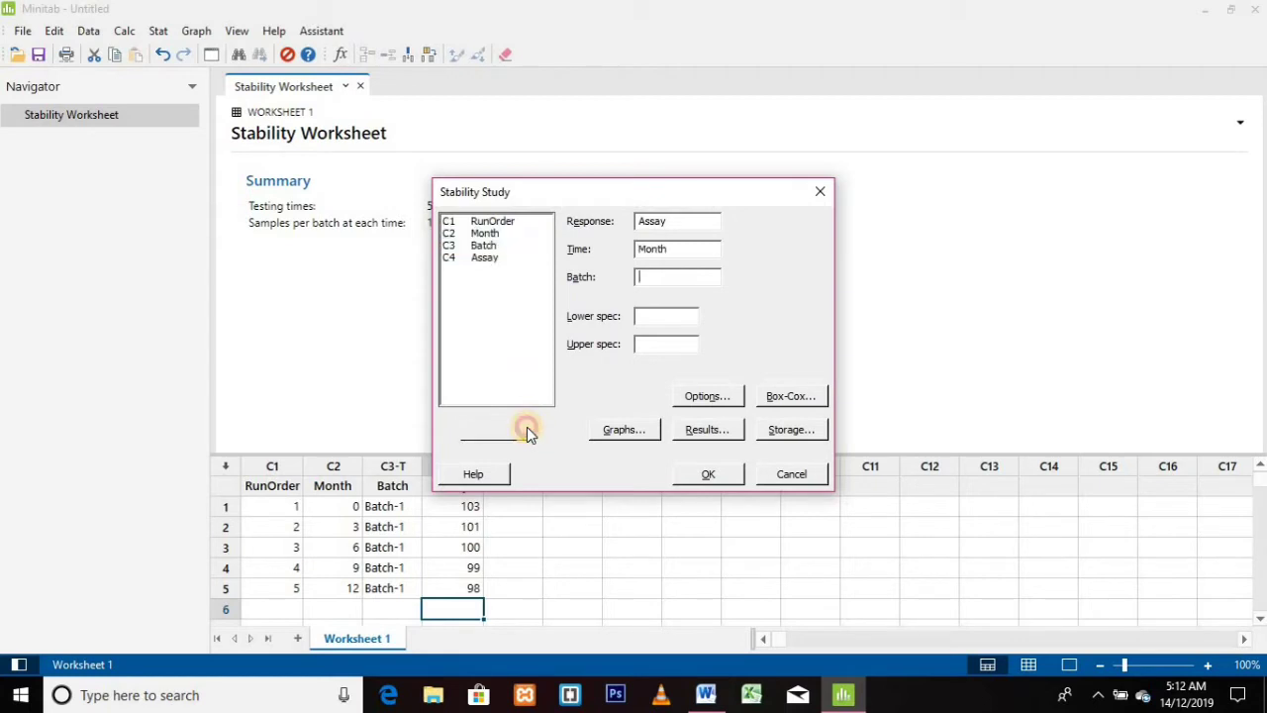
left_click(480, 247)
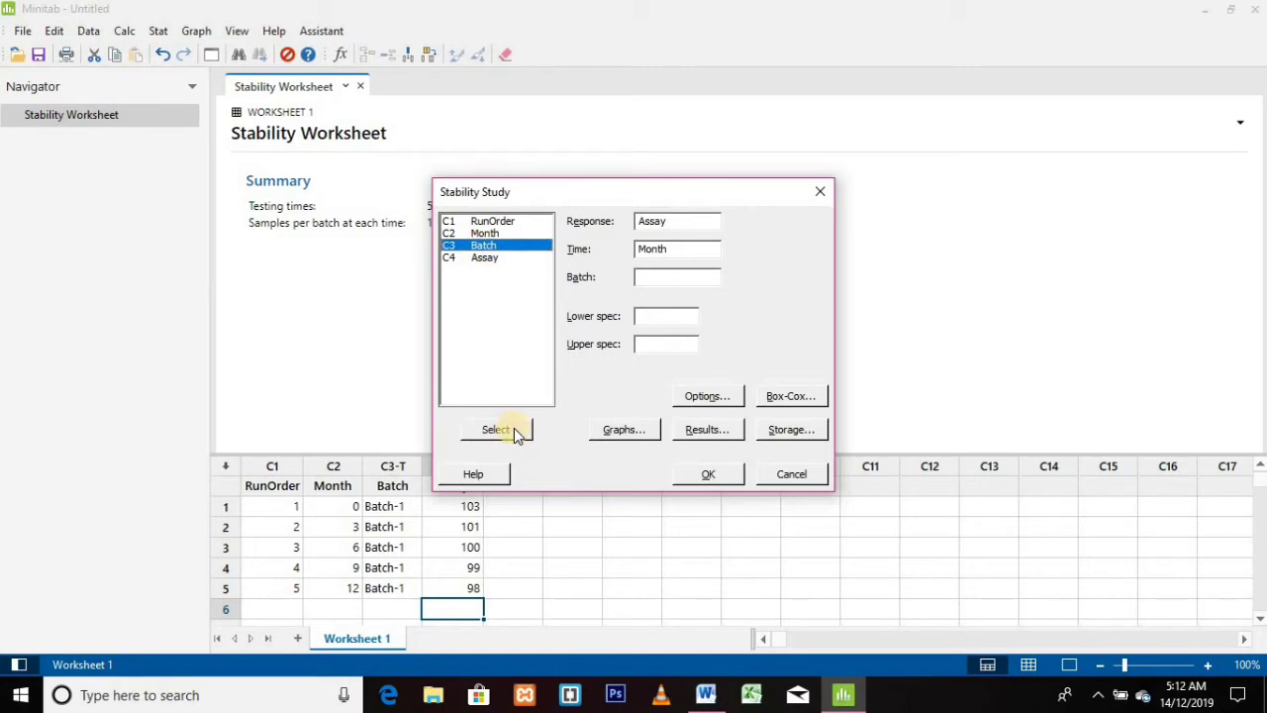
left_click(515, 433)
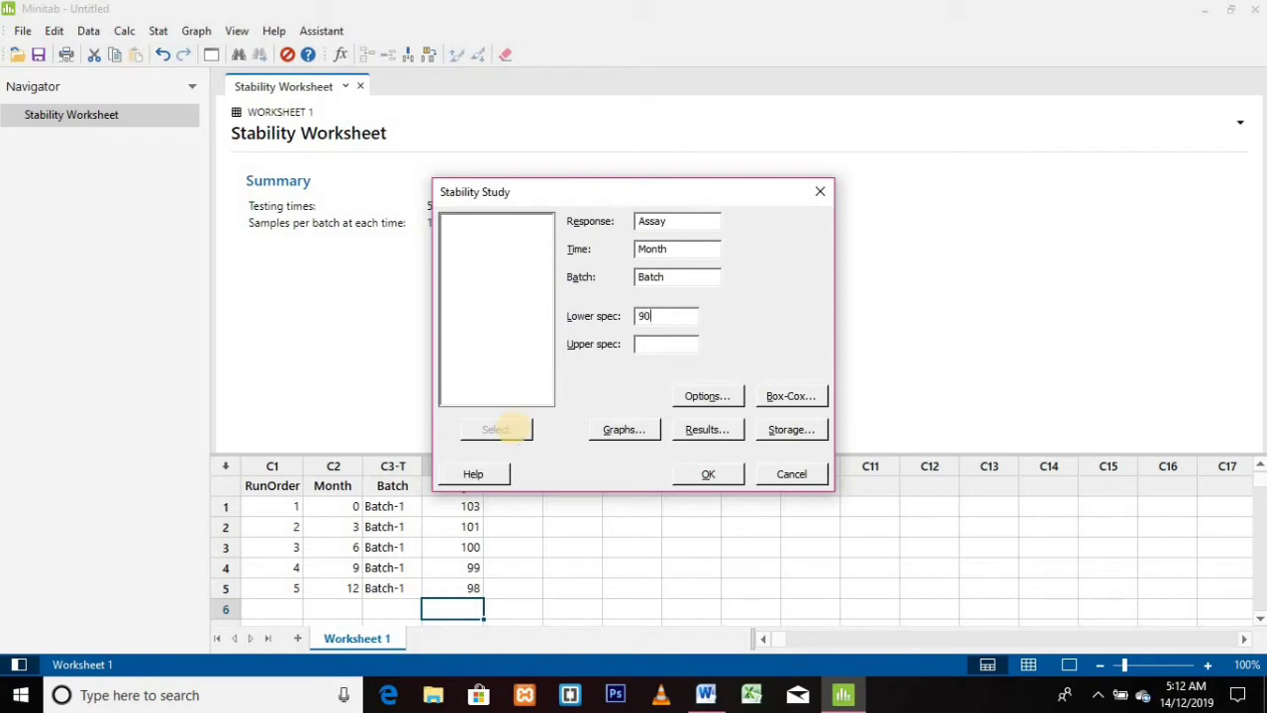
left_click(653, 347)
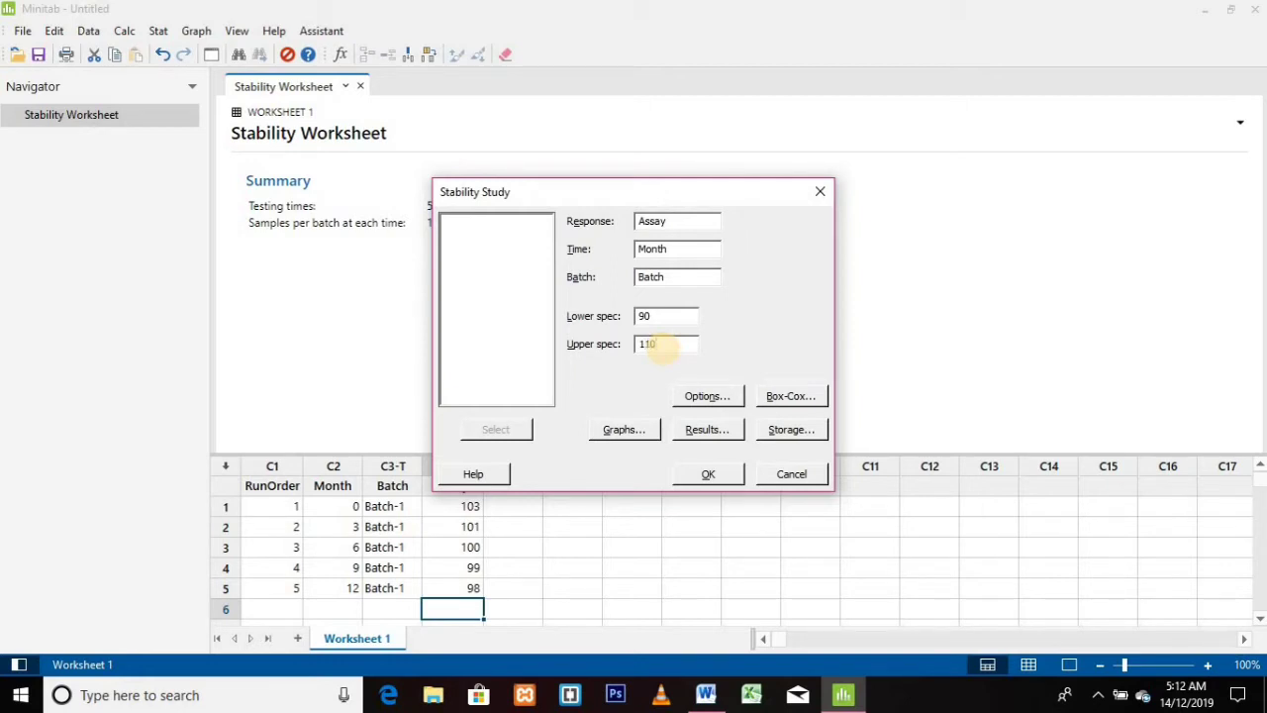
left_click(721, 476)
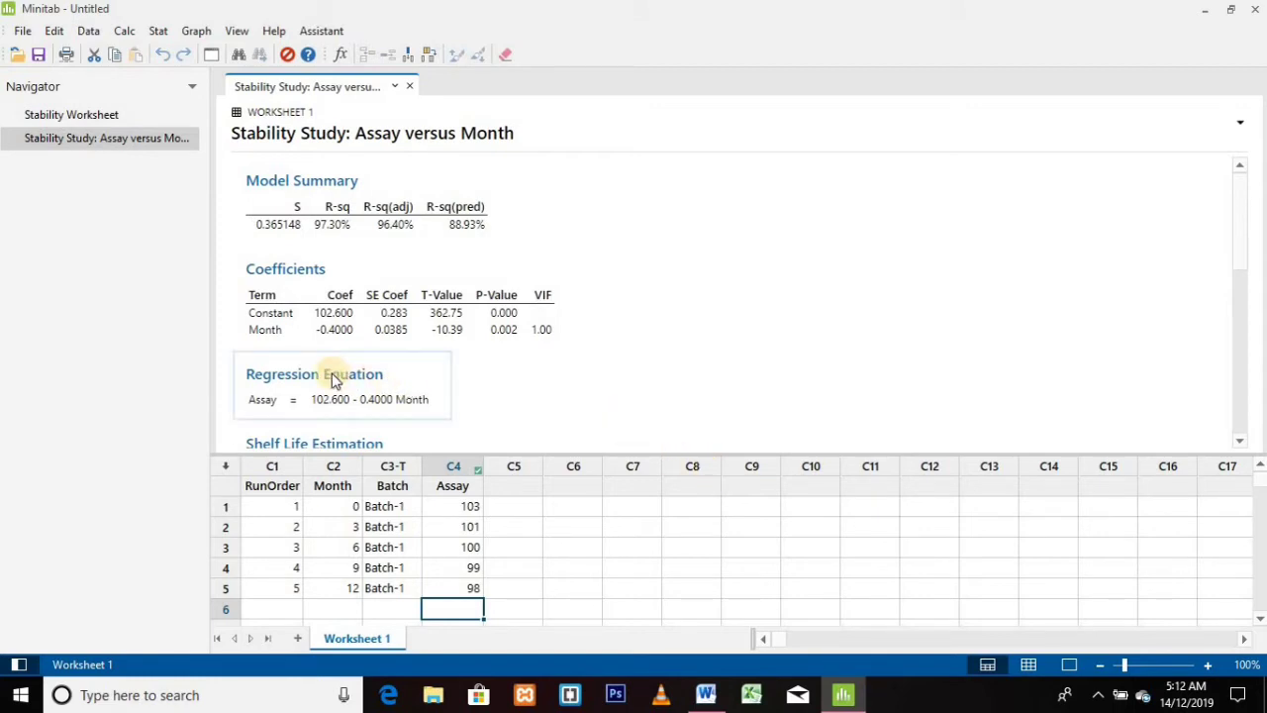
Step: Review the model summary, shelf life estimate of 25.4144 and the shelf life plot
scroll(335, 381, "down", 4)
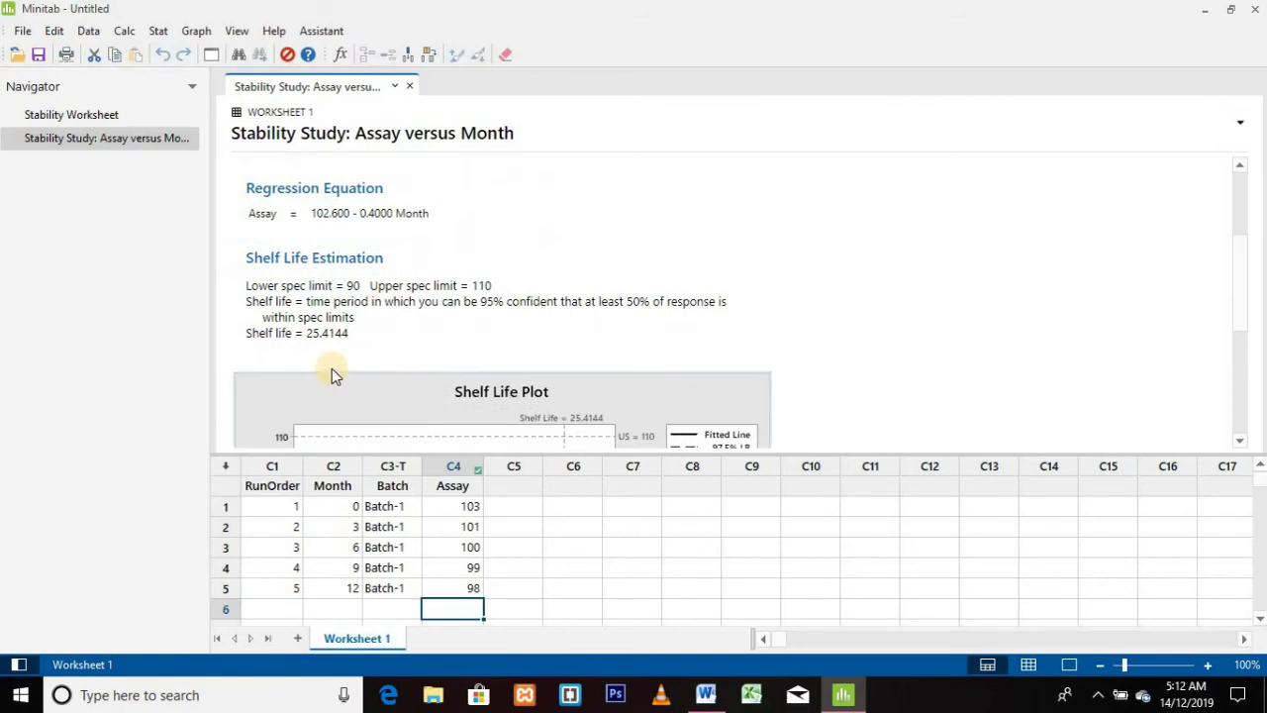
left_click(307, 338)
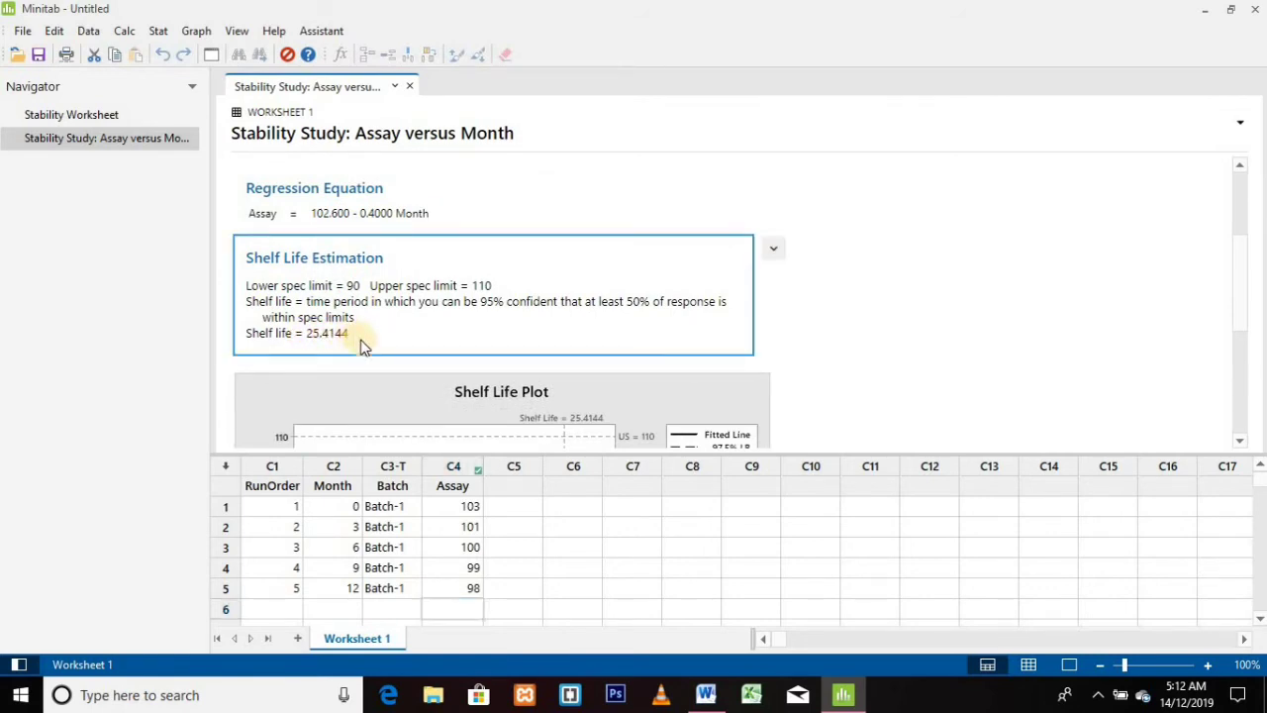
scroll(363, 344, "down", 4)
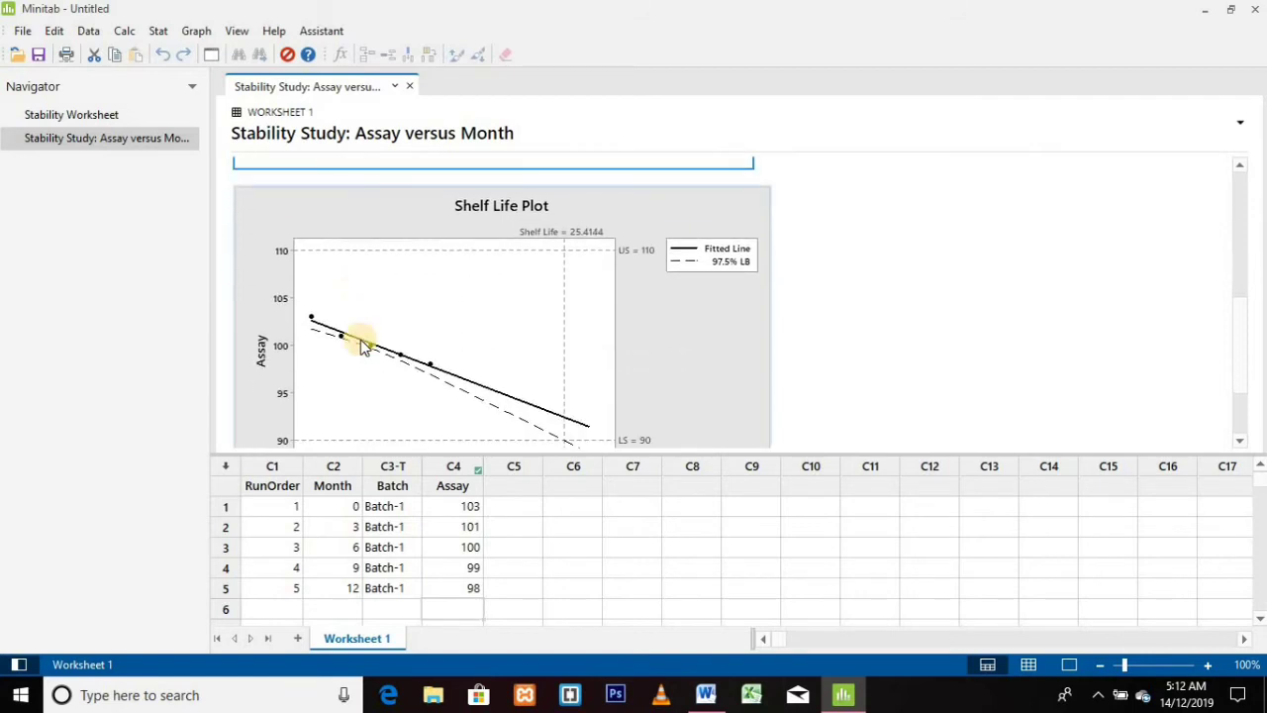
scroll(362, 344, "down", 2)
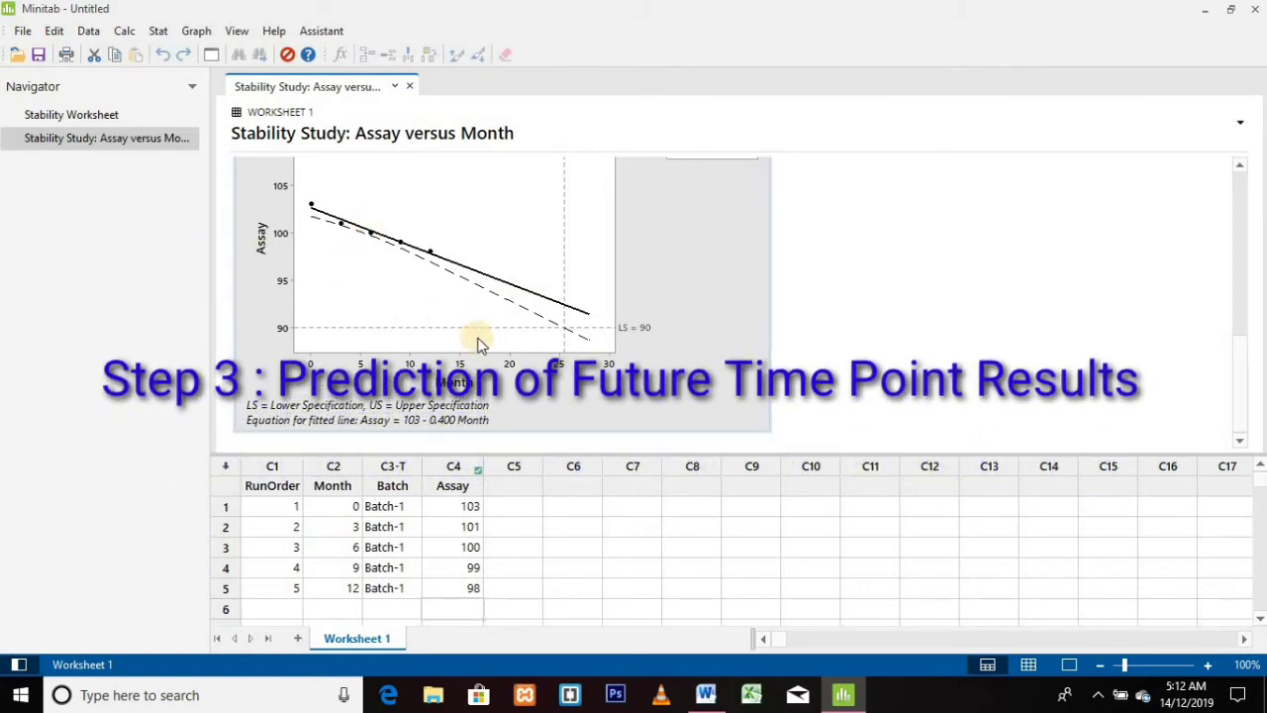
scroll(479, 344, "up", 5)
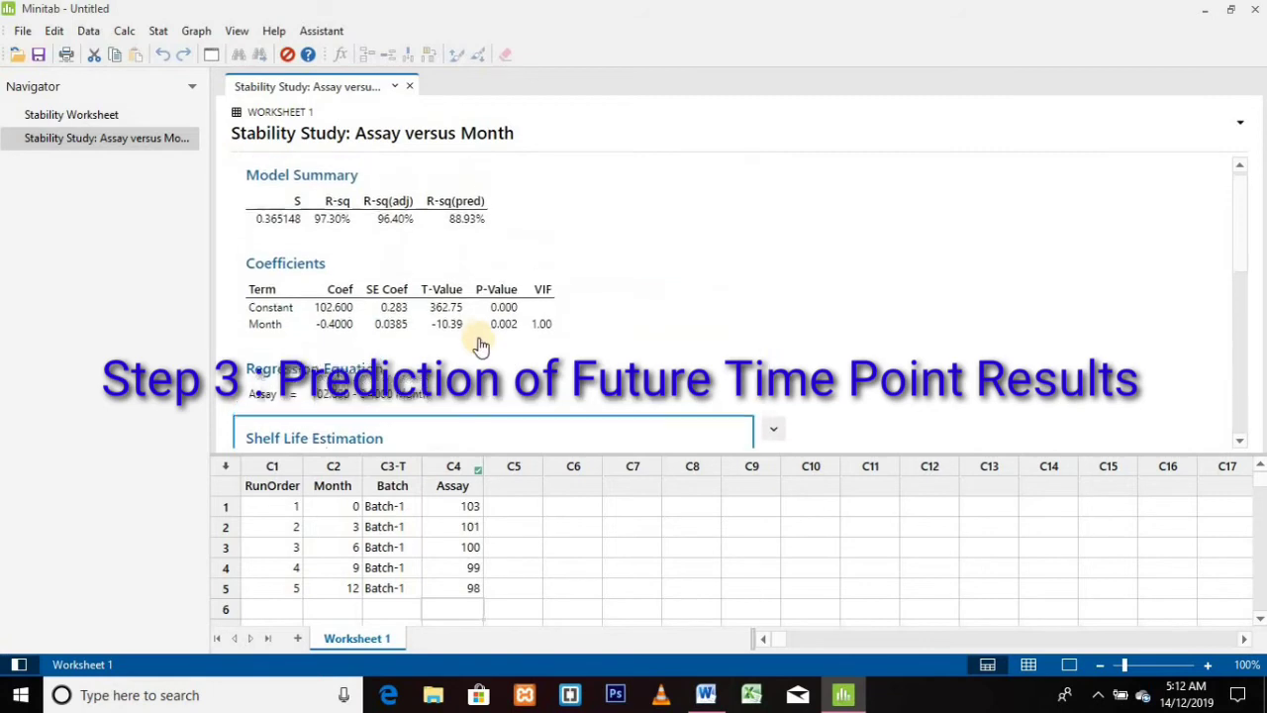
Step: Predict Assay from the stability model at Month values 18 and 24
left_click(158, 31)
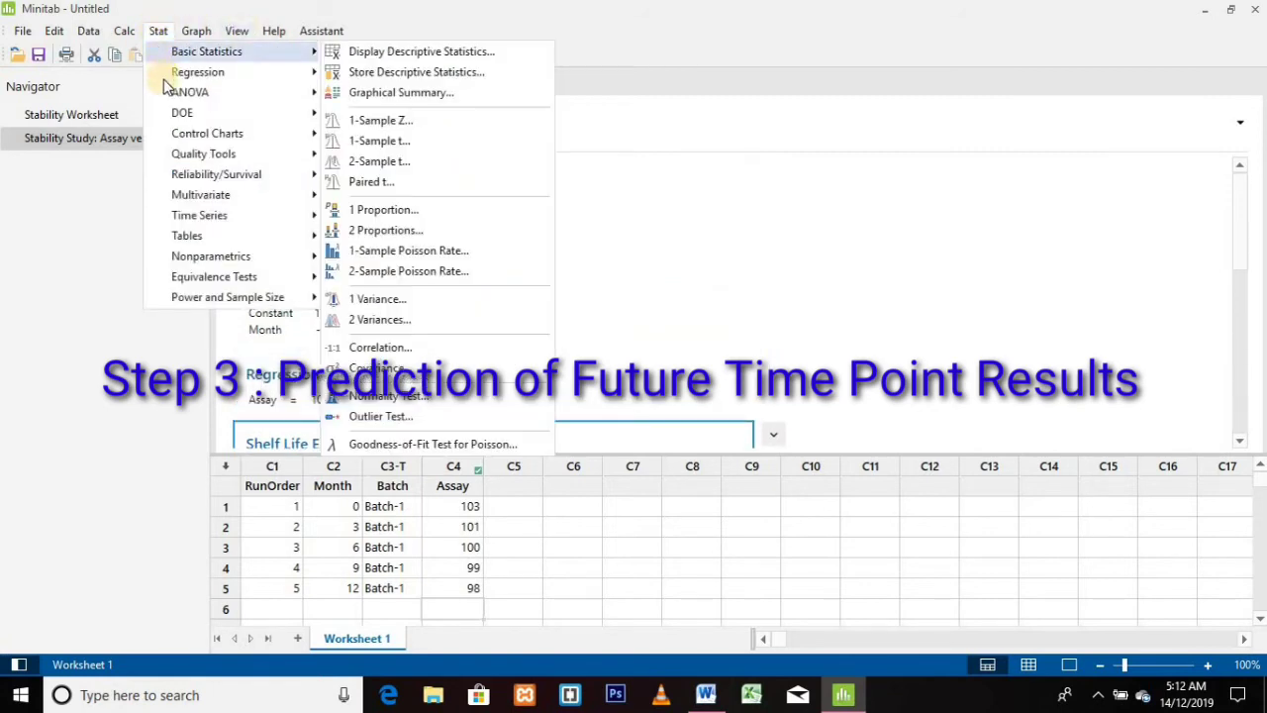
mouse_move(206, 79)
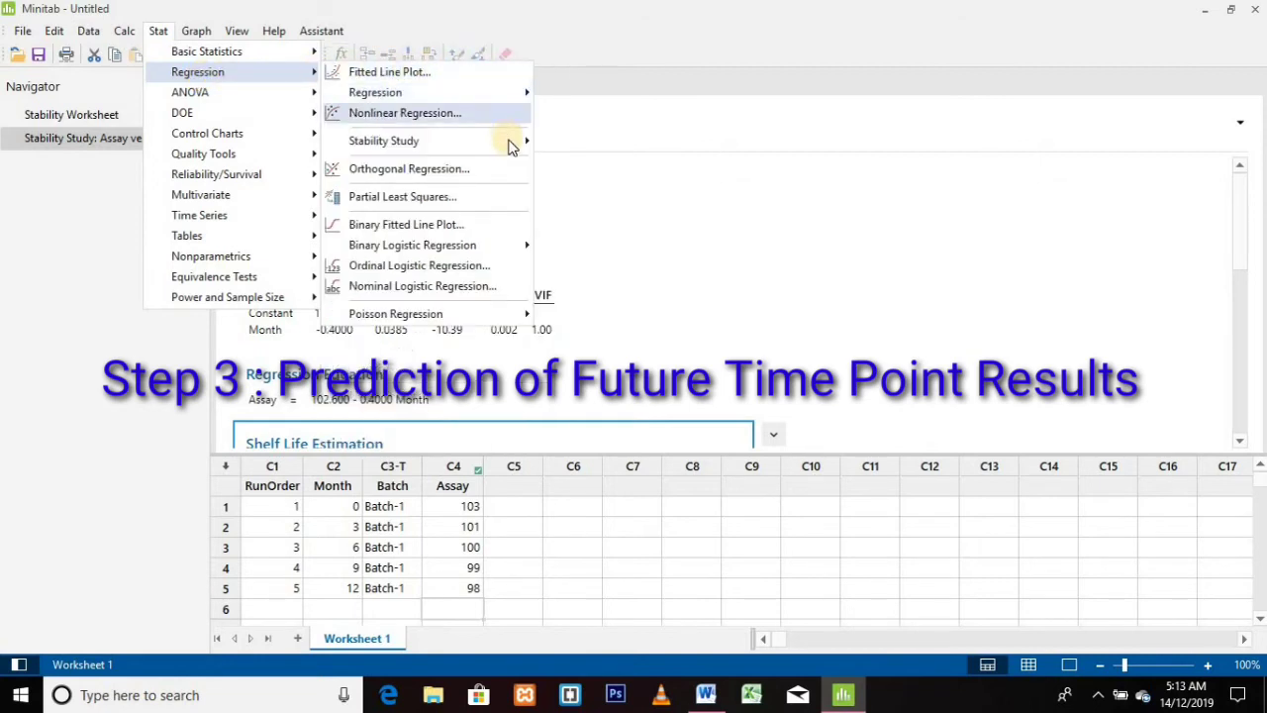
mouse_move(509, 141)
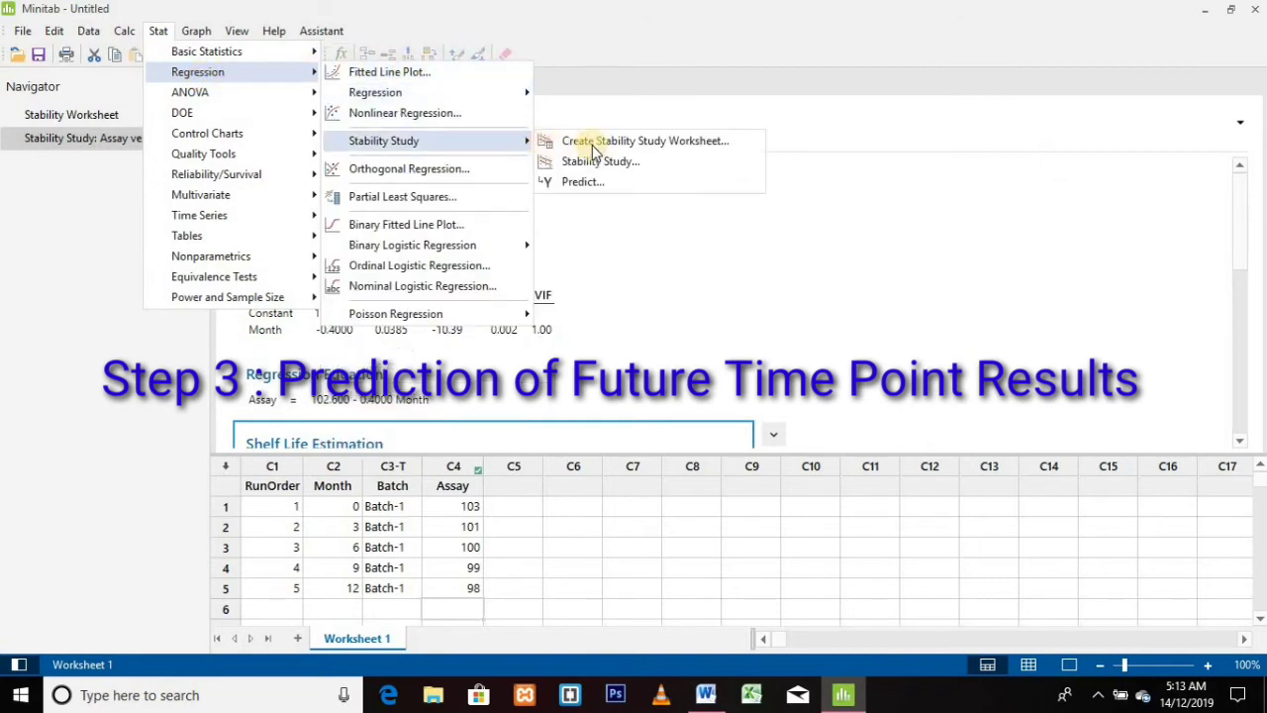
left_click(632, 188)
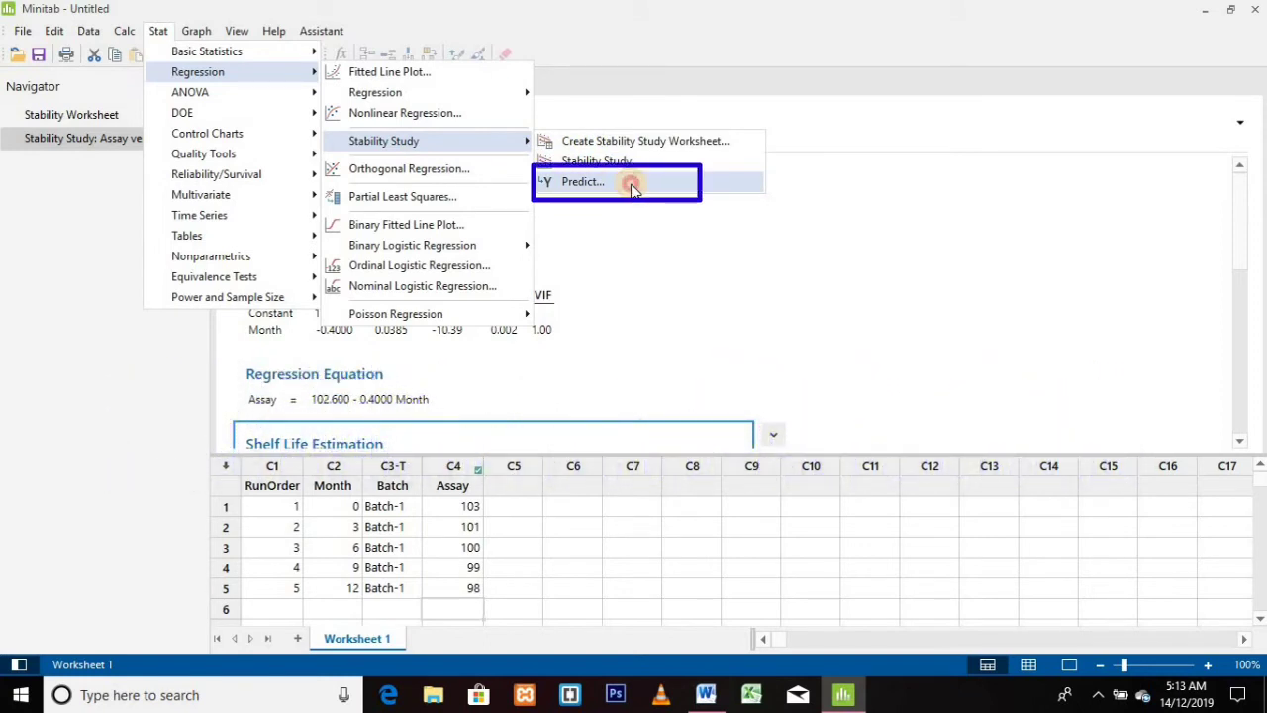
left_click(633, 188)
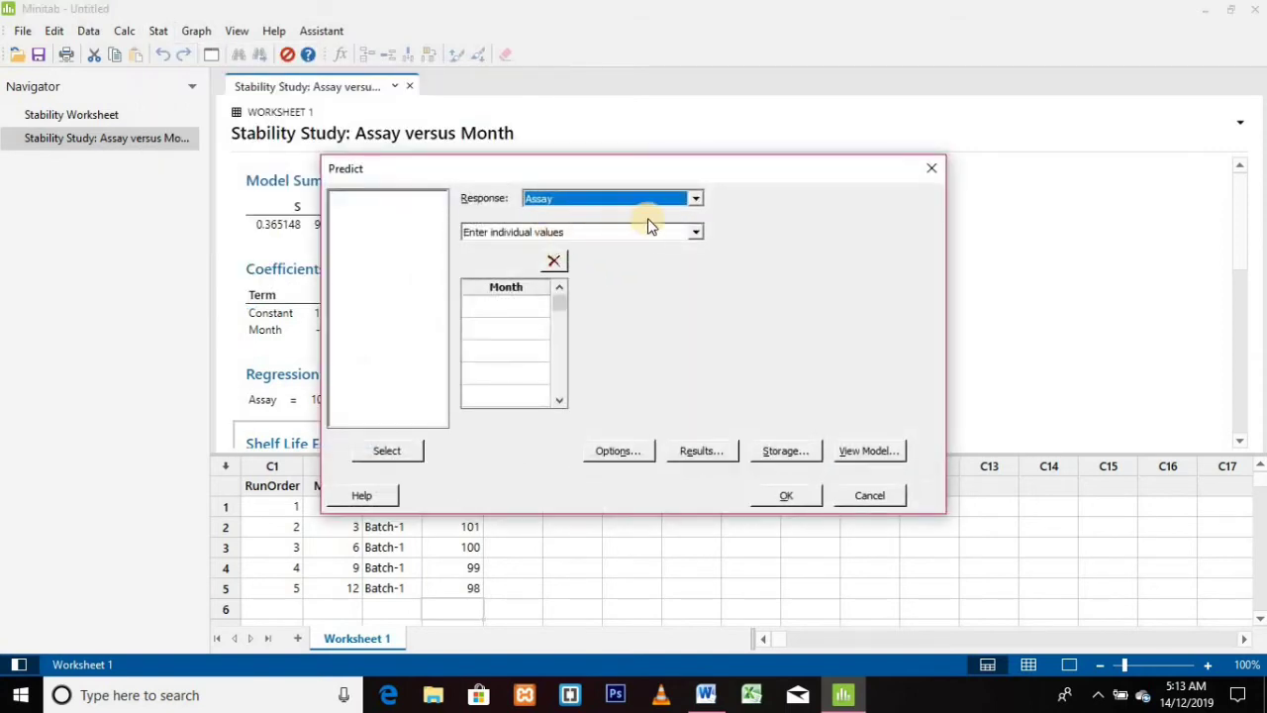
left_click(510, 311)
type("18 ")
type("24")
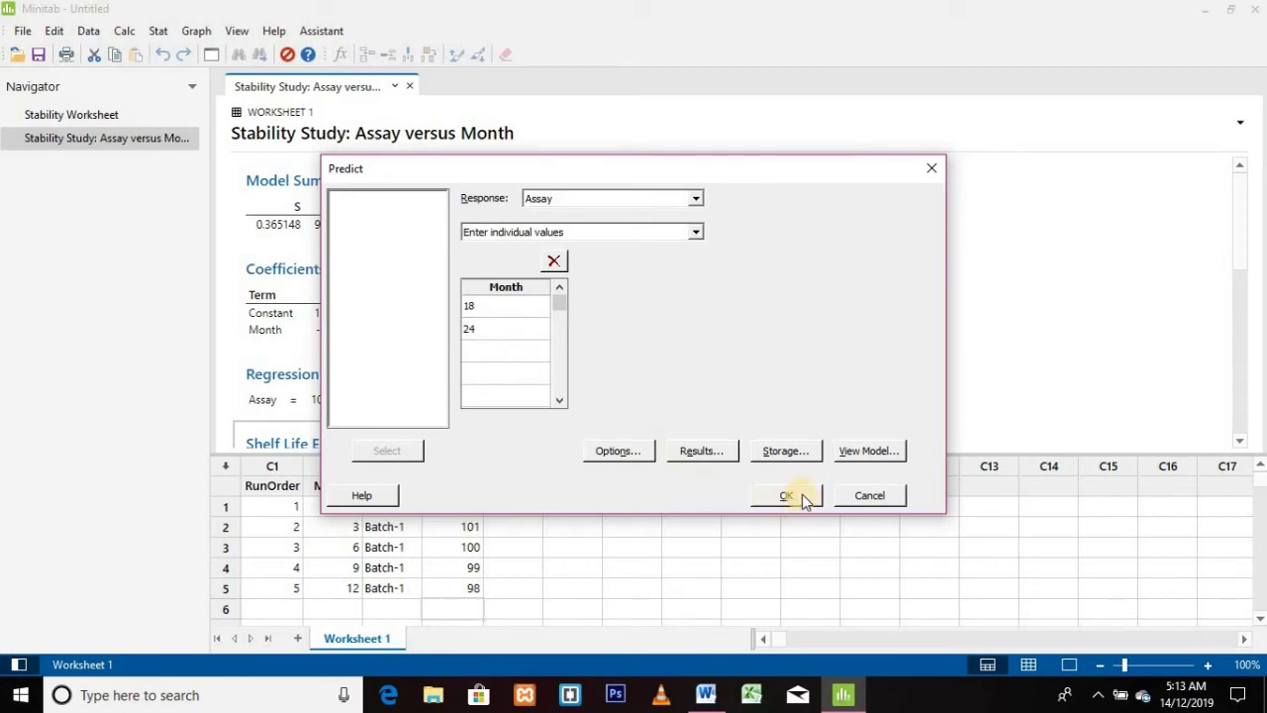
left_click(802, 495)
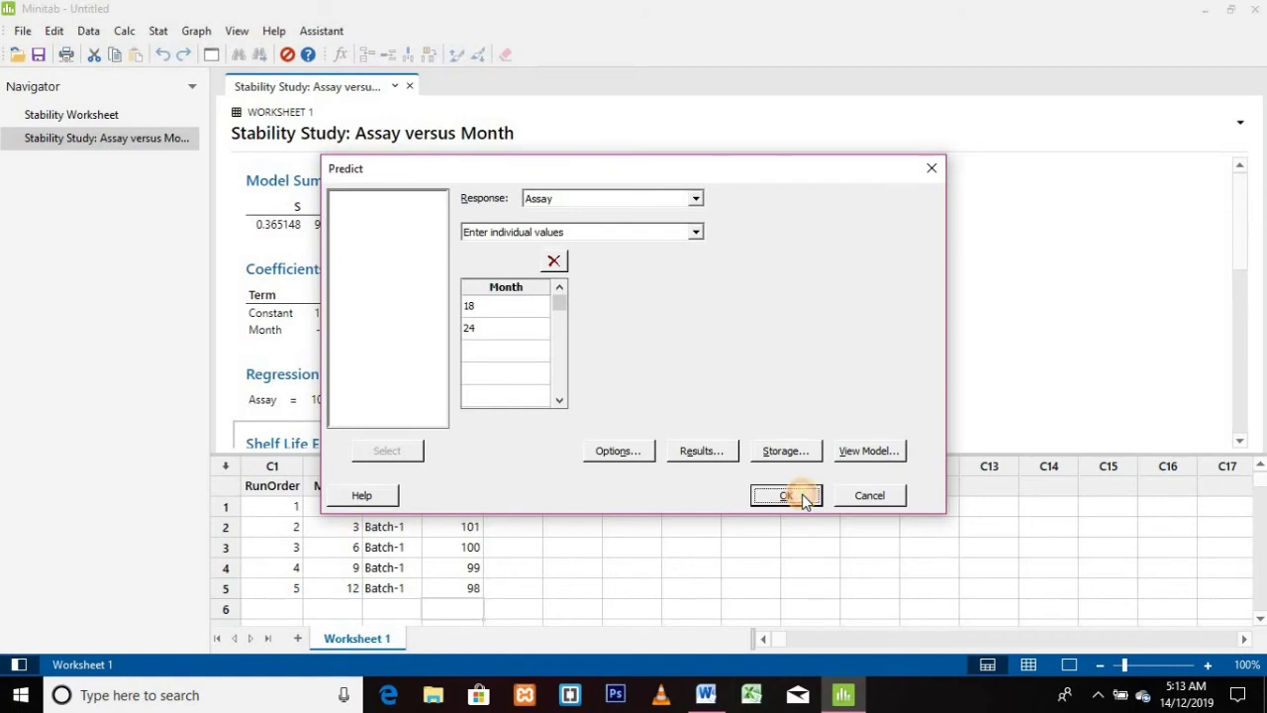
left_click(787, 497)
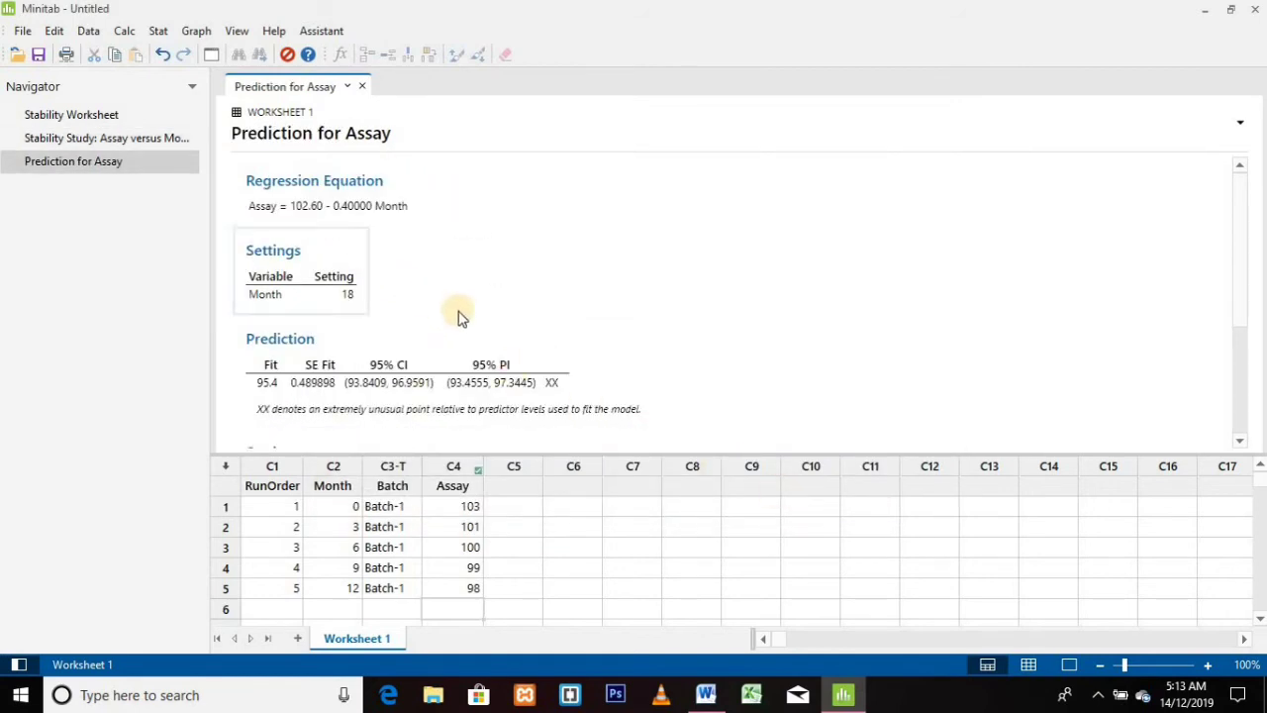
Step: Check fits of 95.4 at month 18 and 93 at month 24, then reopen Stability Study output
scroll(462, 319, "down", 2)
left_click_drag(262, 295, 262, 277)
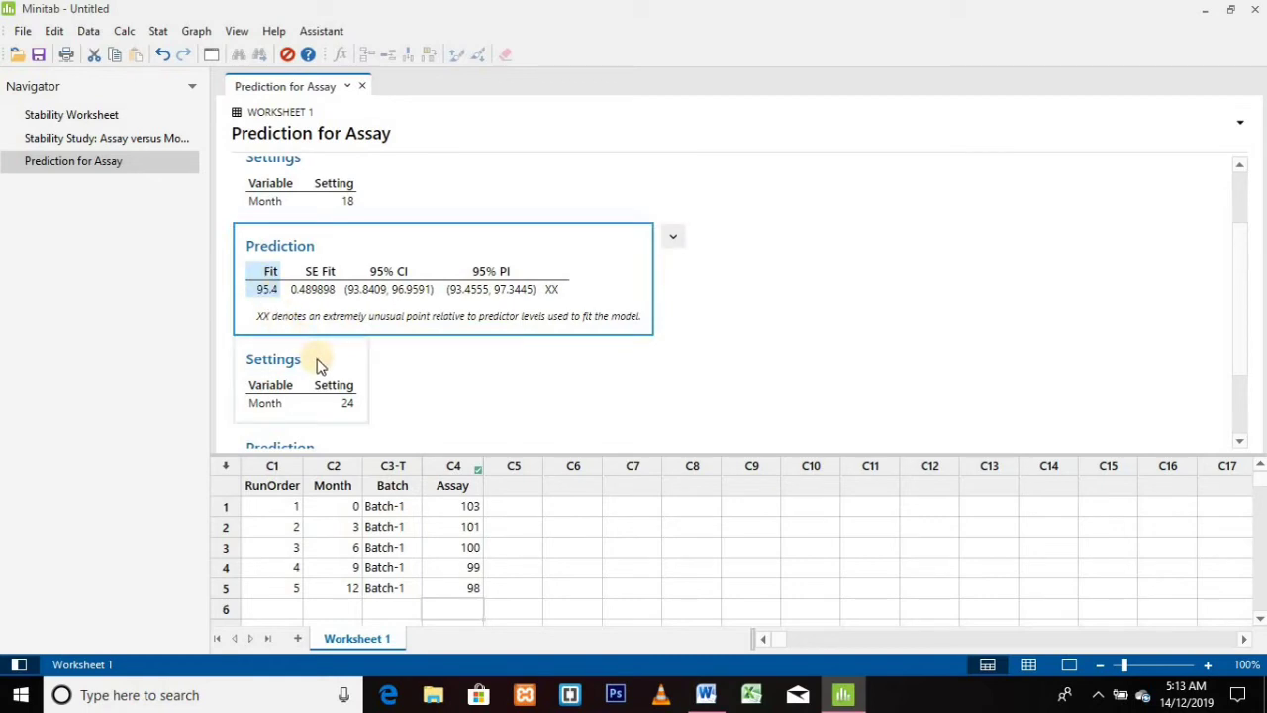
scroll(347, 360, "down", 2)
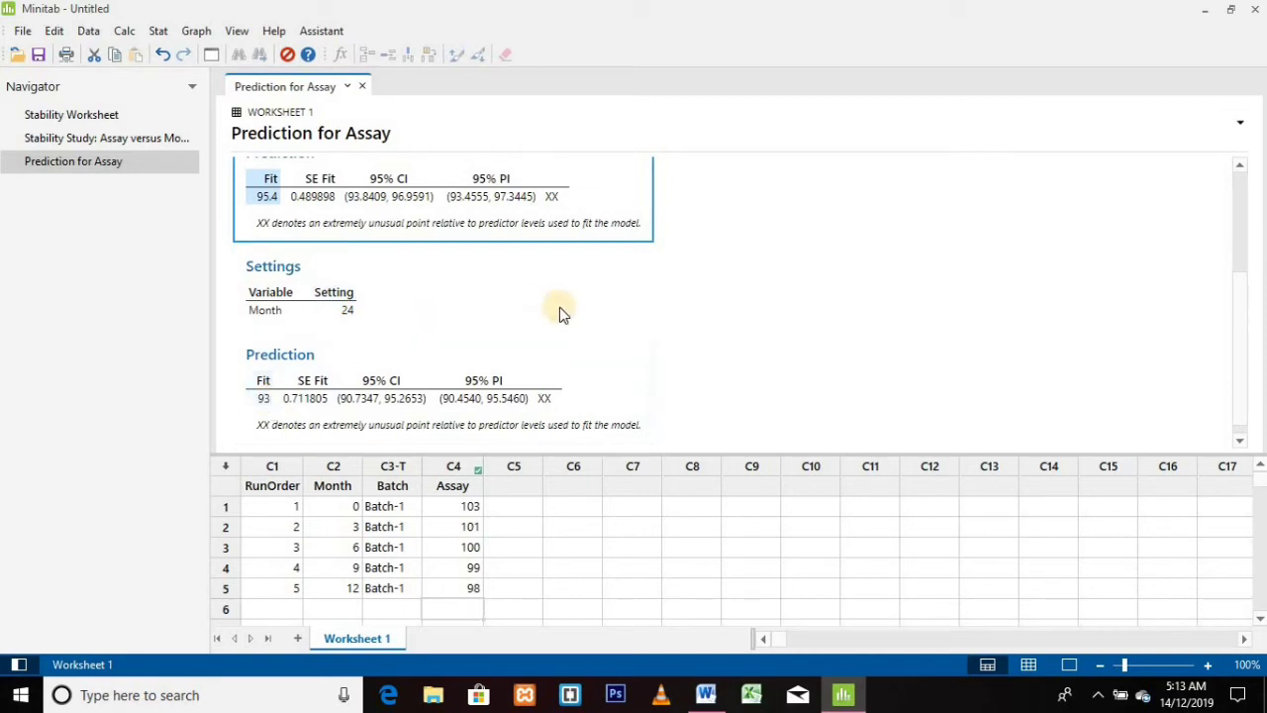
scroll(560, 314, "up", 4)
left_click(141, 144)
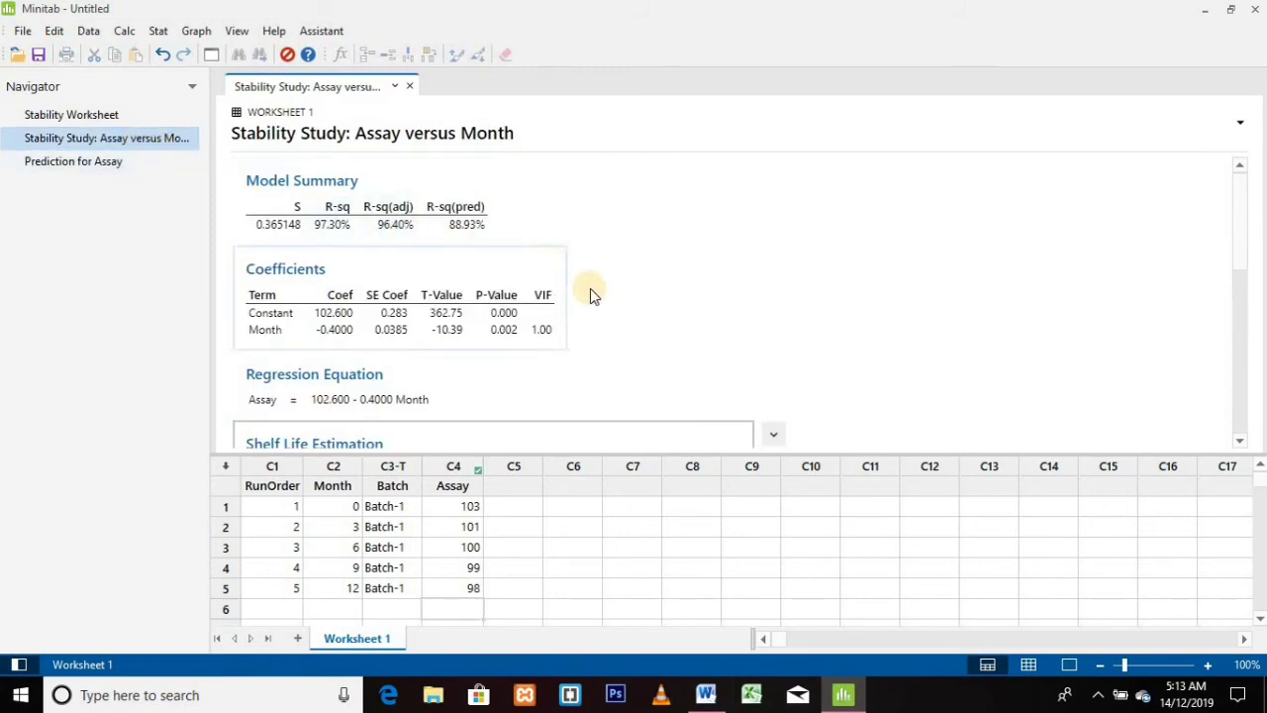
Step: Send the Stability Study: Assay versus Month output to Word
right_click(582, 305)
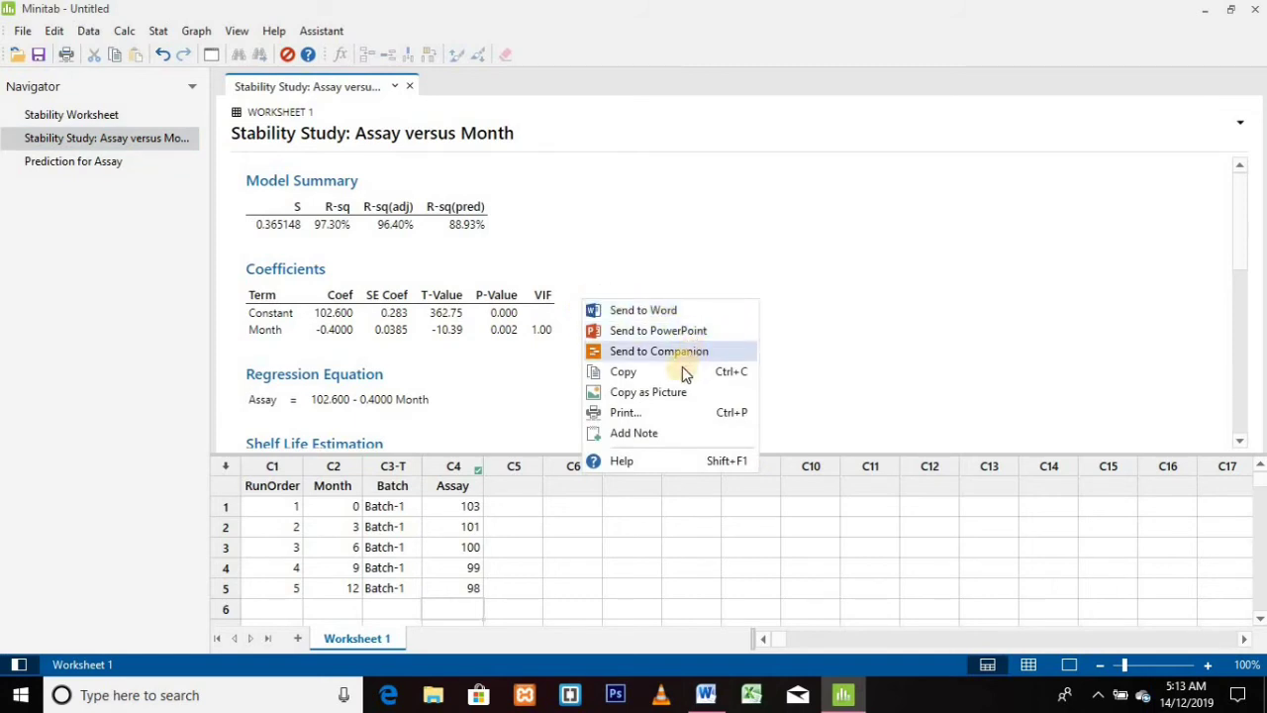
left_click(658, 311)
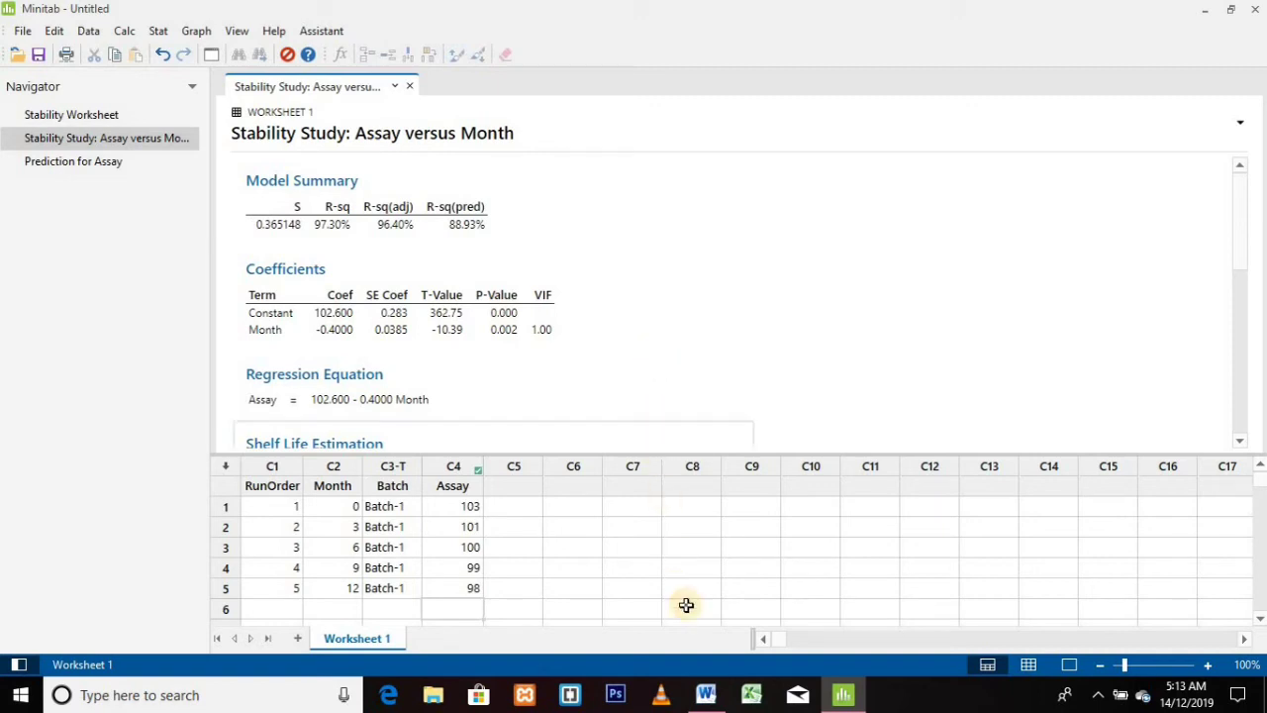
Step: Switch to Word and review the Stability Study tables and Shelf Life Plot in Document1
left_click(705, 698)
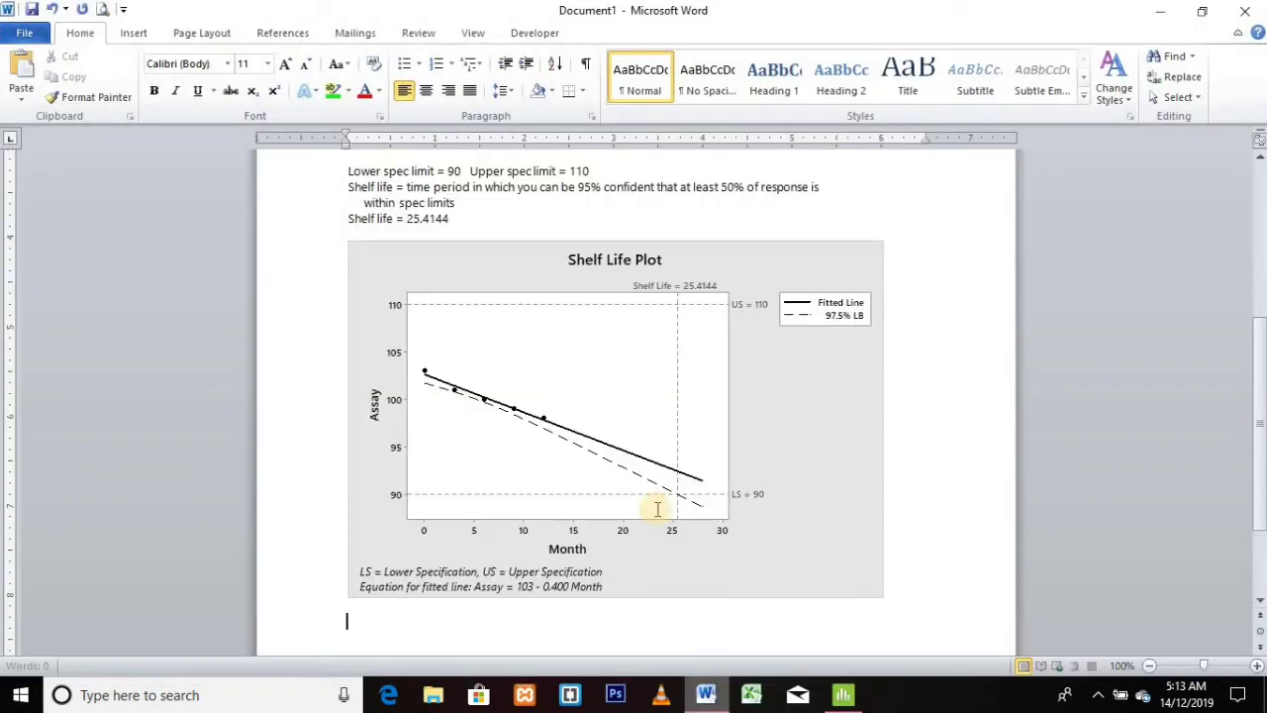
scroll(615, 438, "up", 3)
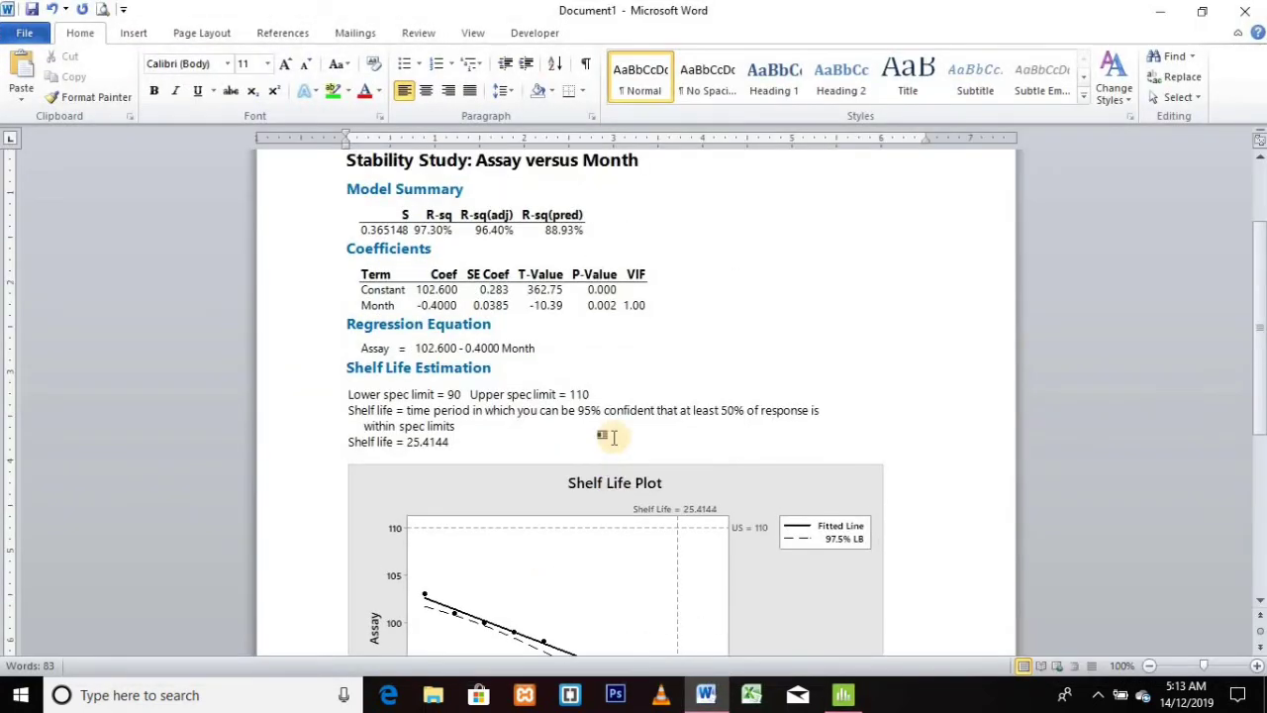
scroll(614, 438, "up", 2)
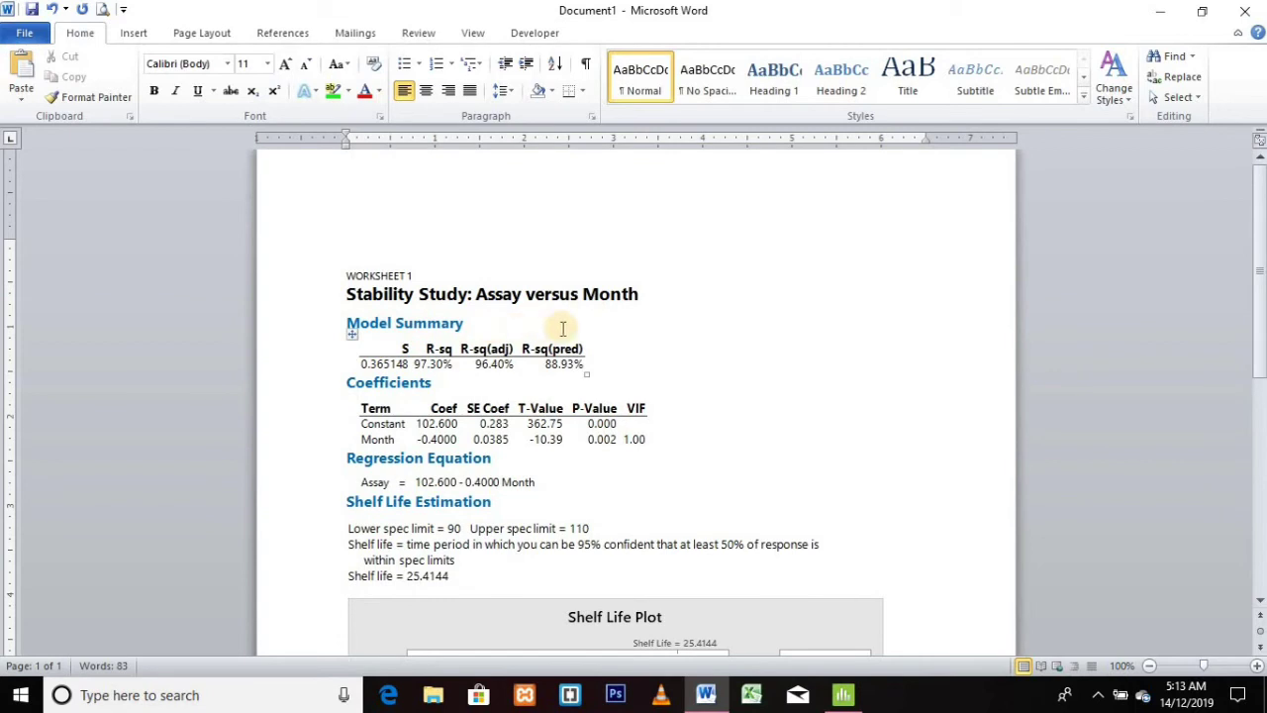
scroll(684, 480, "down", 4)
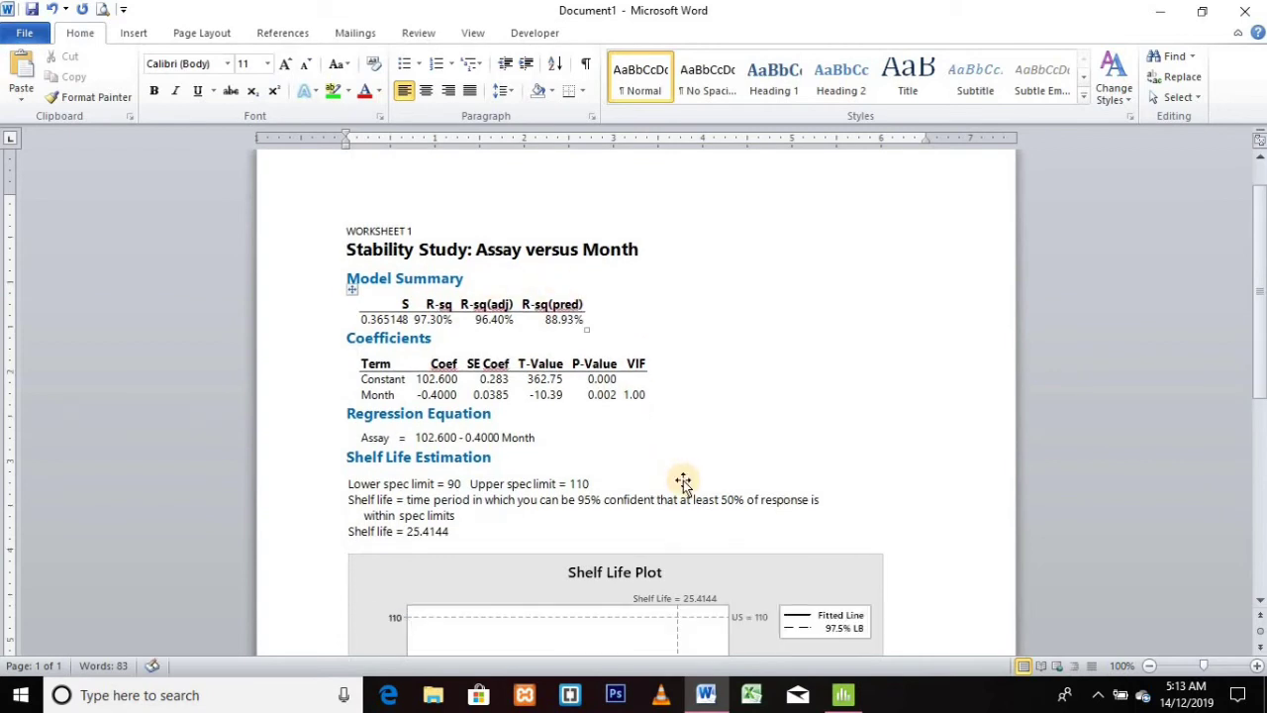
scroll(684, 480, "down", 2)
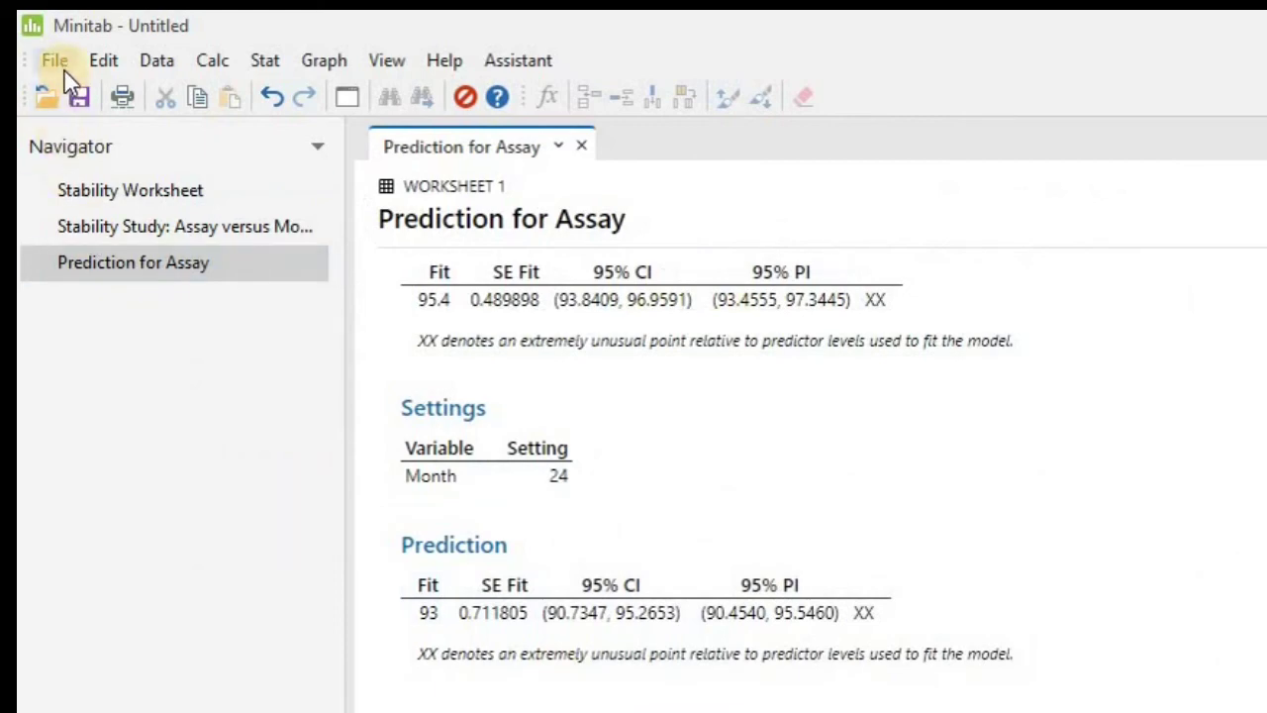
Step: Save the Minitab project under the name Minitab in the Desktop folder
left_click(56, 62)
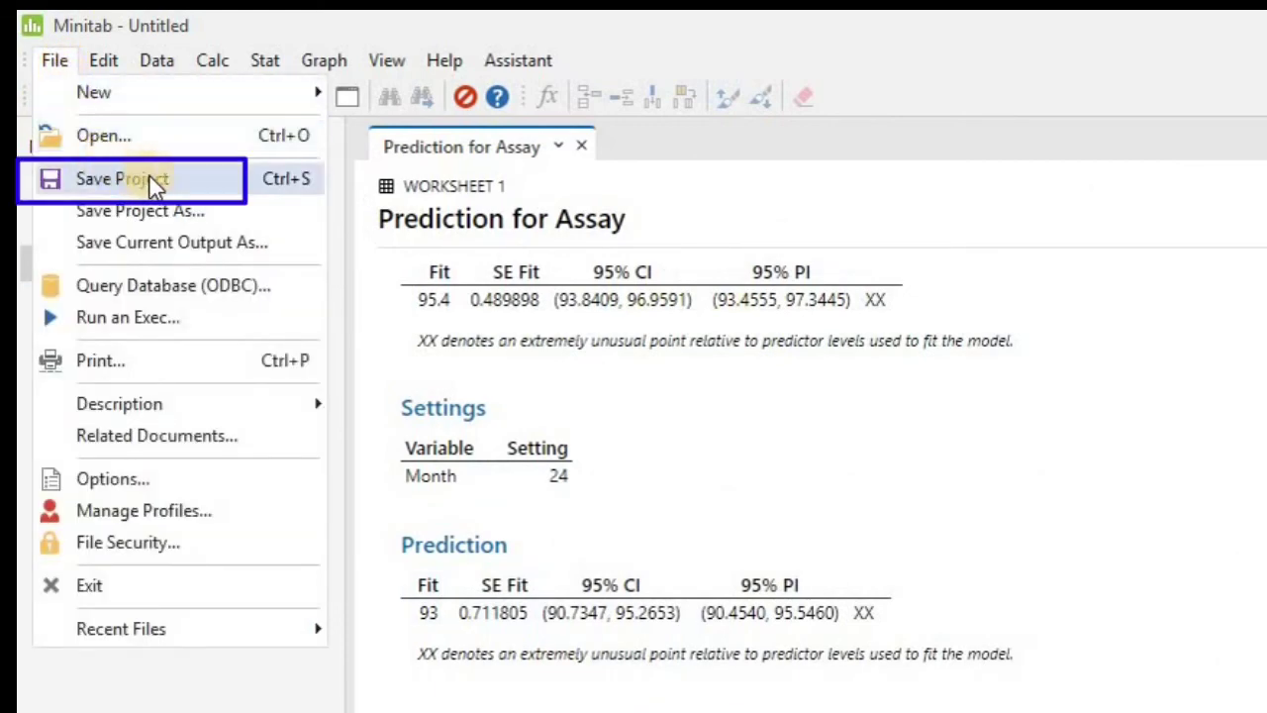
left_click(282, 188)
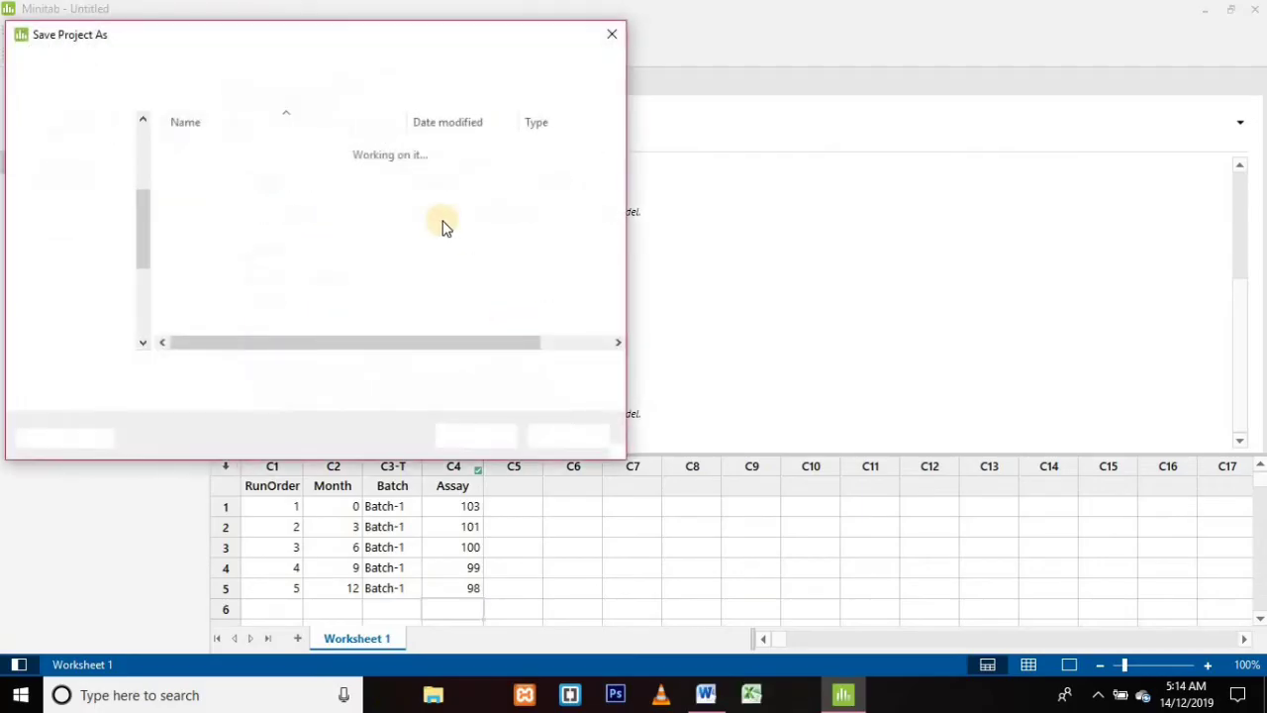
left_click_drag(102, 34, 255, 50)
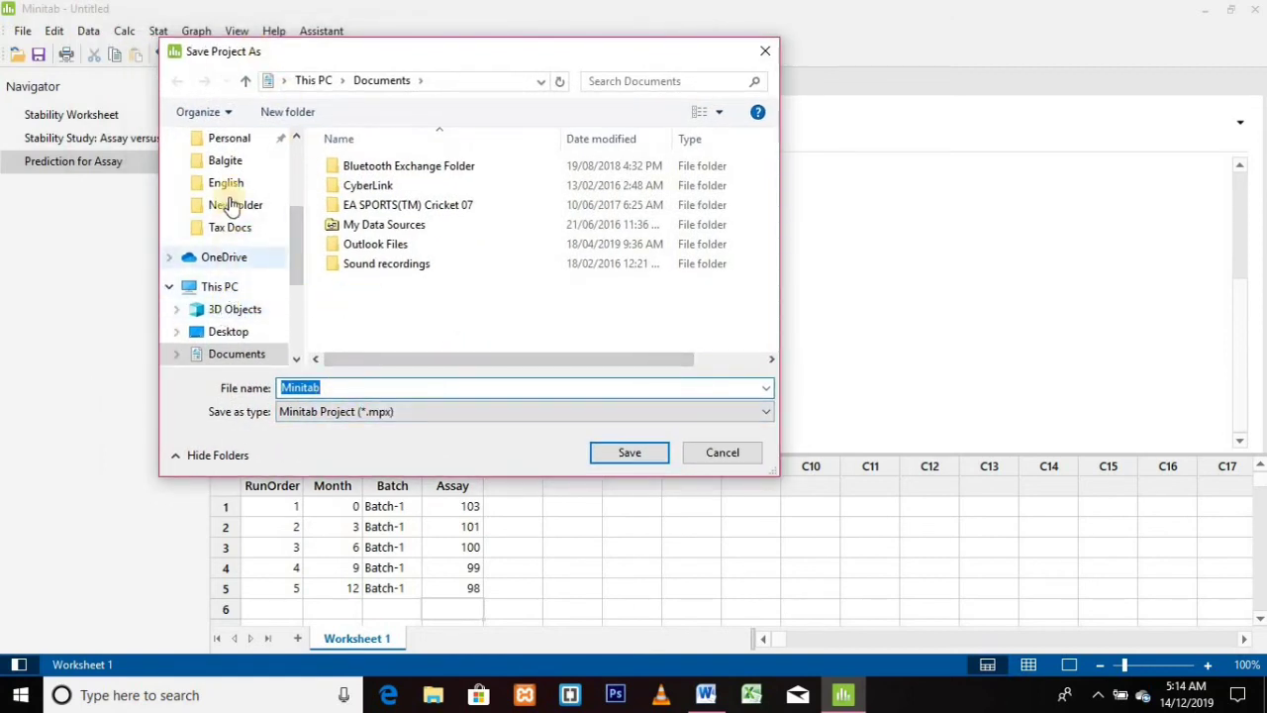
left_click(236, 333)
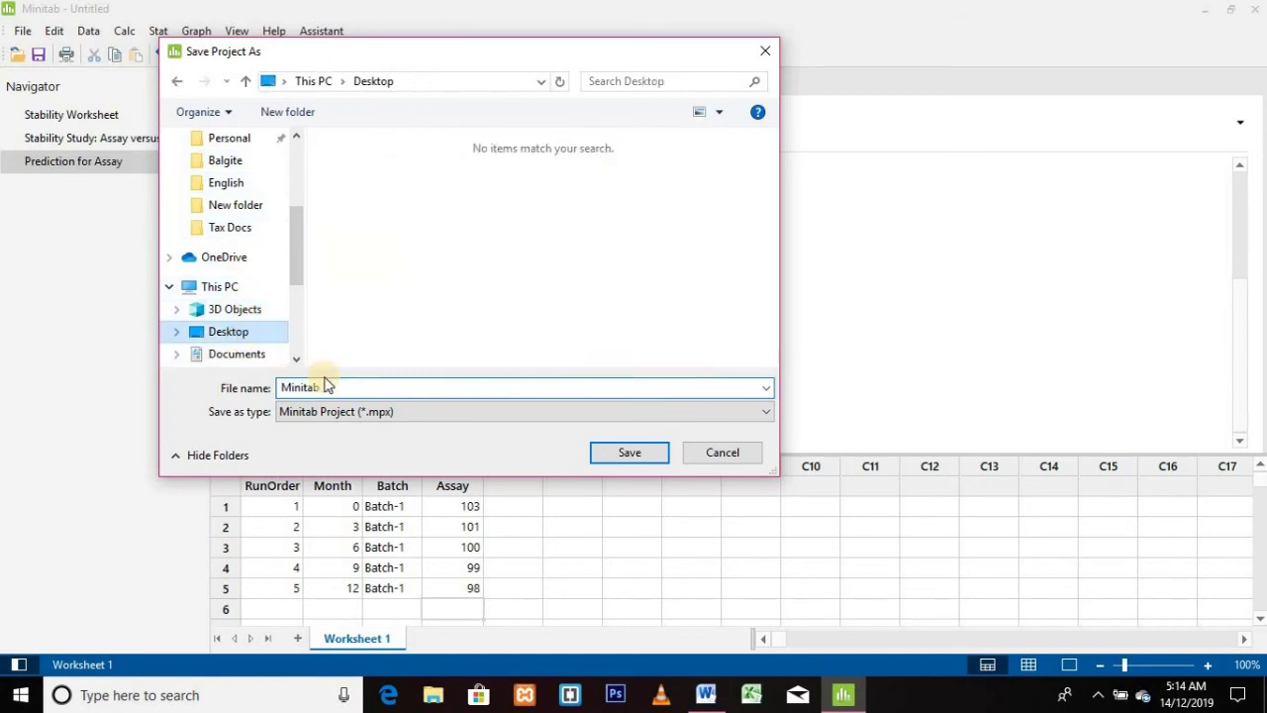
left_click(610, 456)
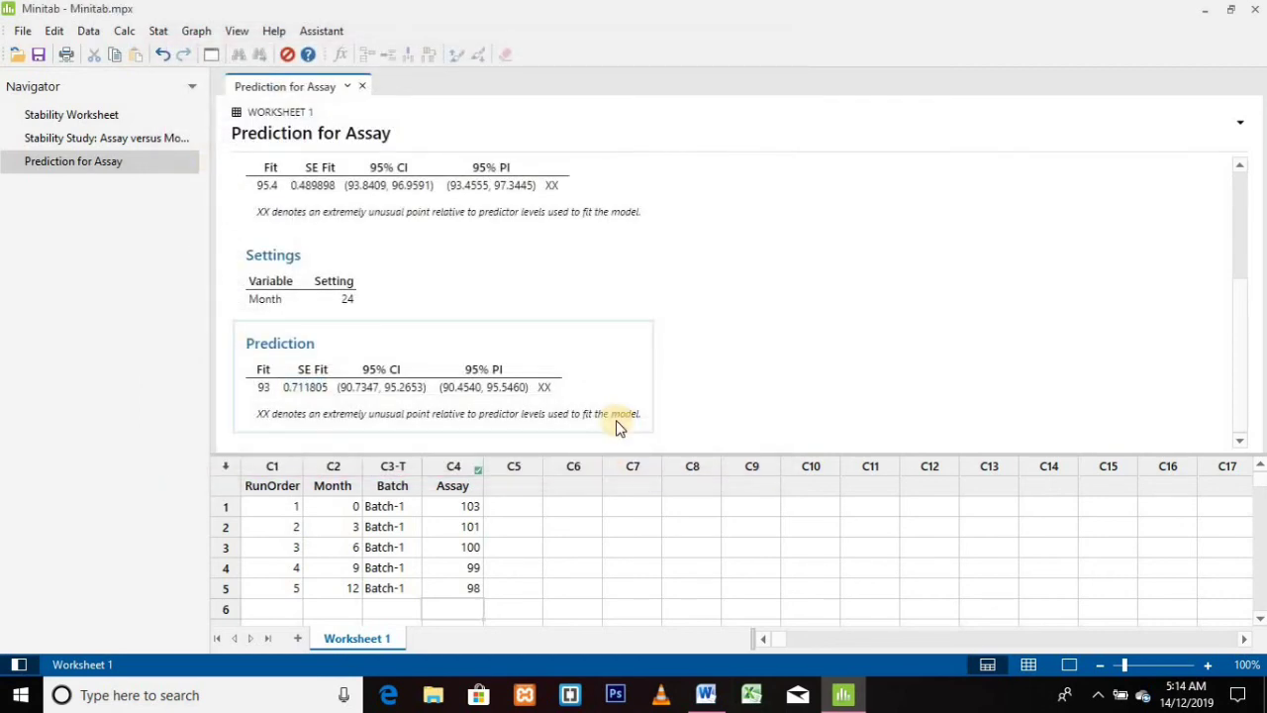
Step: Exit Minitab, leaving the saved 42.8 KB Minitab project file on the Desktop
left_click(22, 32)
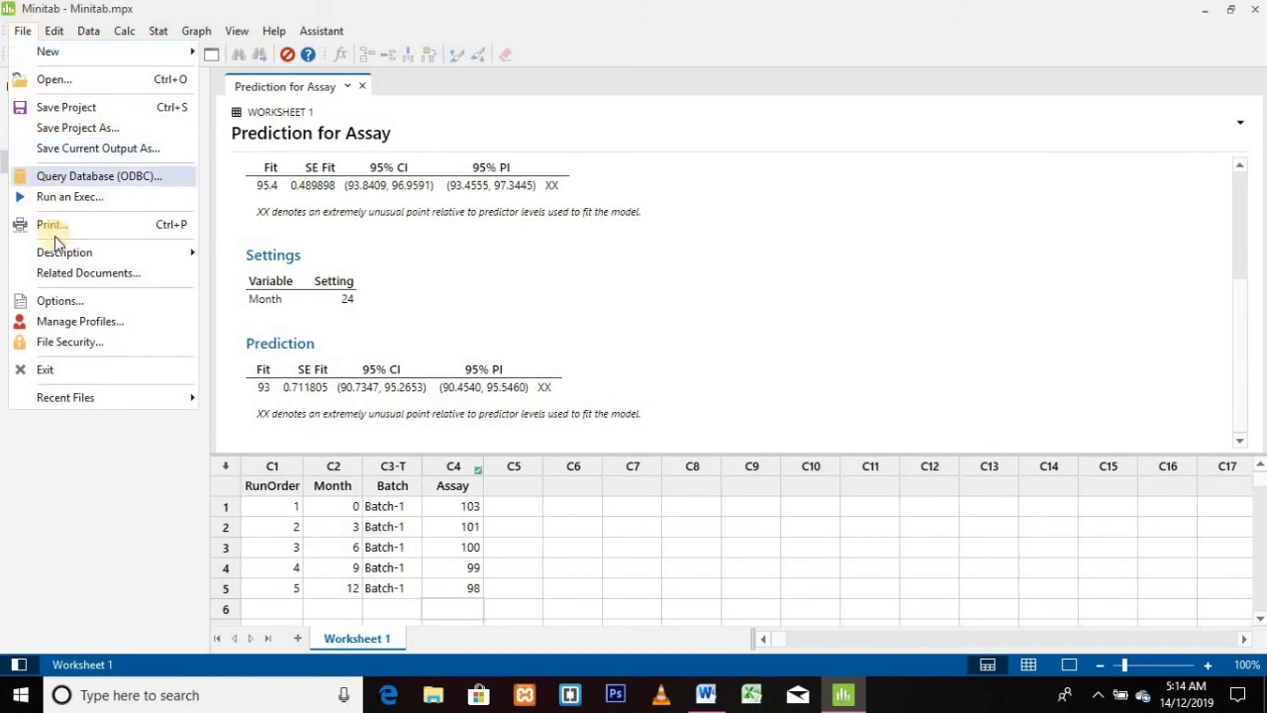
left_click(172, 381)
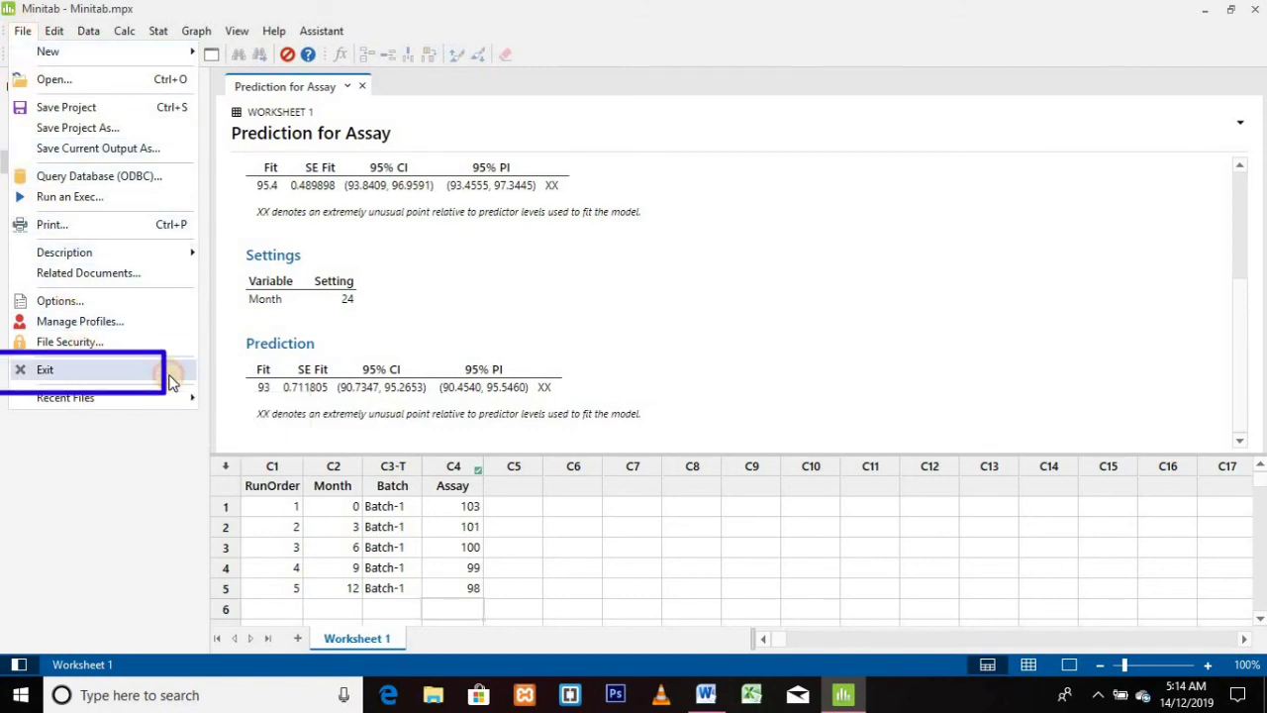
left_click(171, 381)
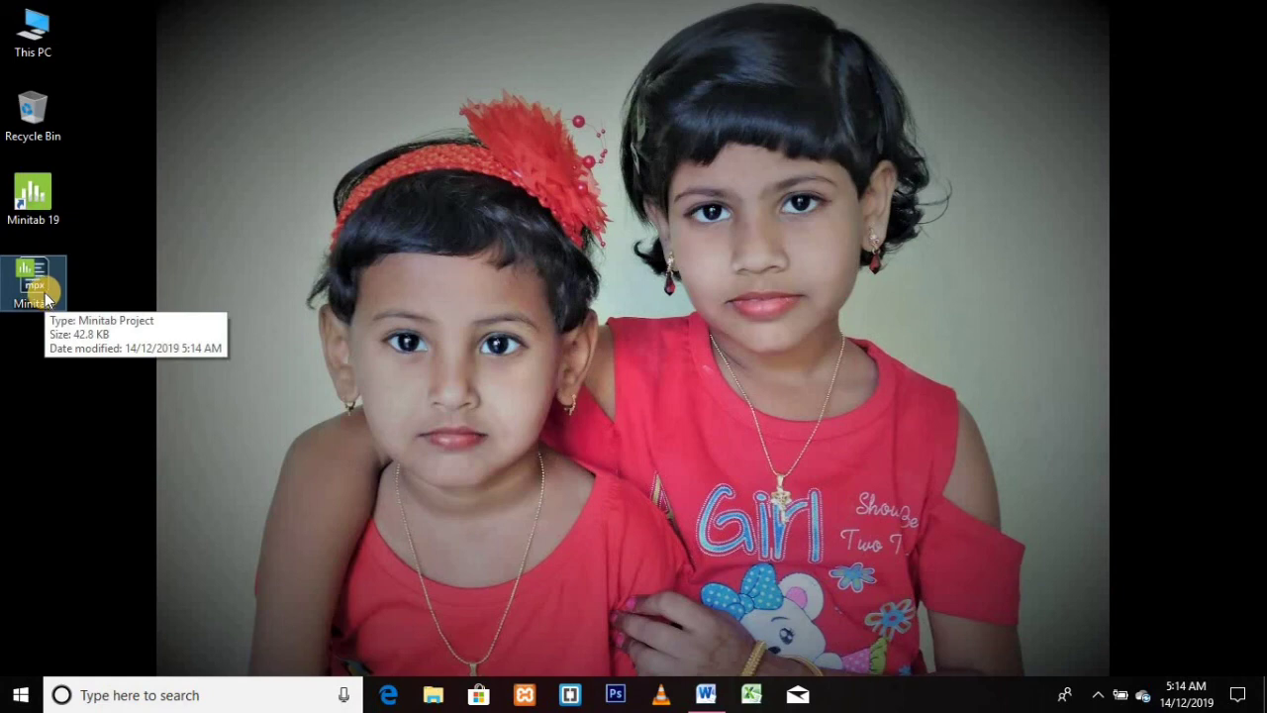
Step: Reopen Minitab.mpx from the Desktop, maximized, and display the Stability Study shelf life plot
double_click(45, 293)
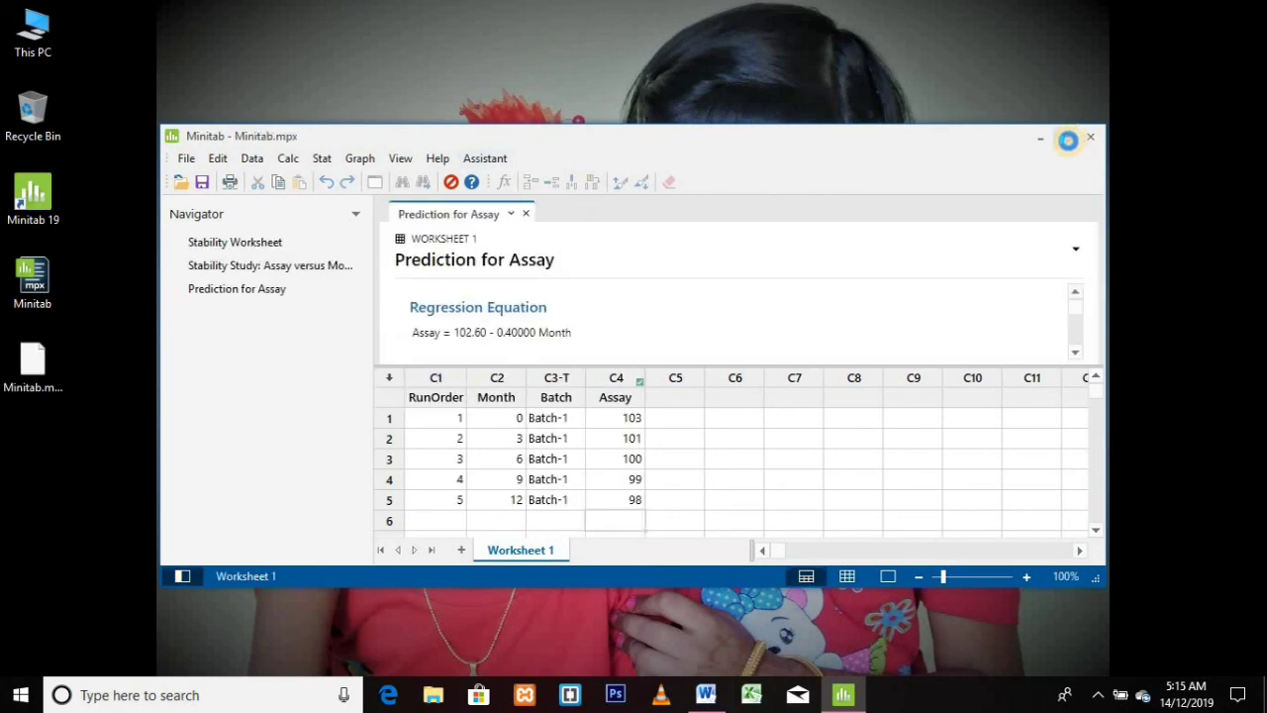
left_click(1065, 139)
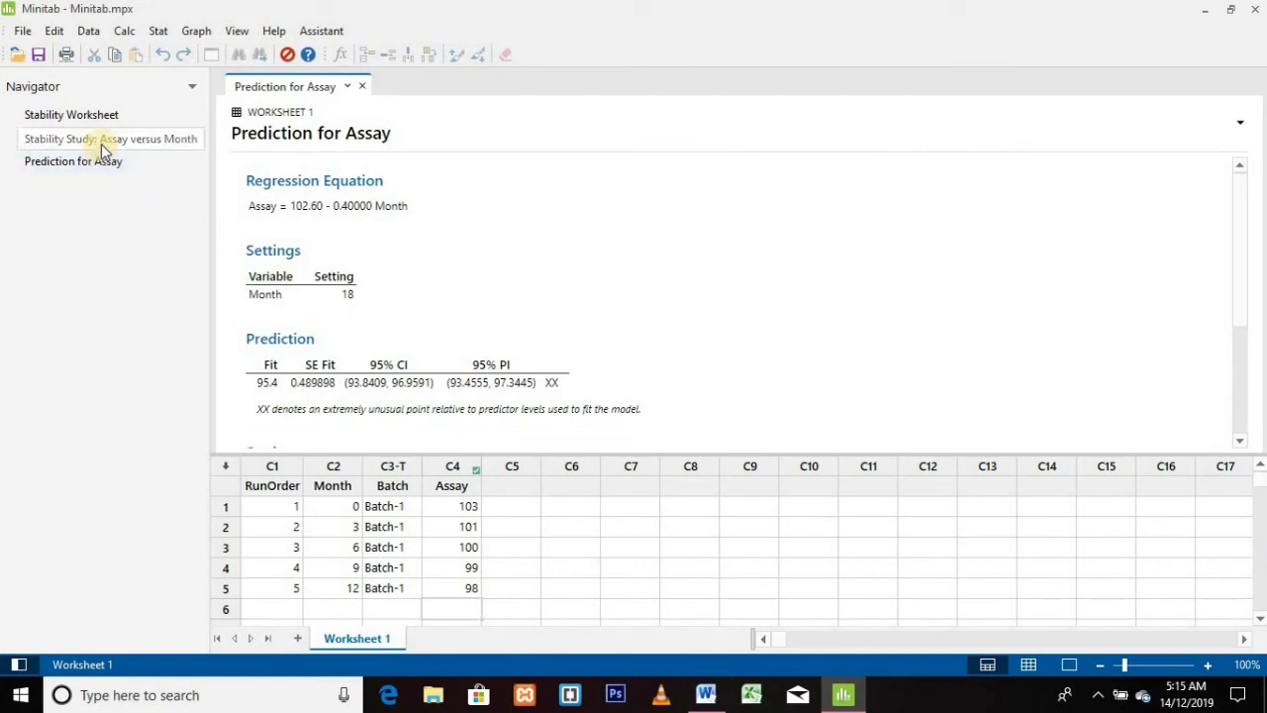
scroll(629, 277, "down", 4)
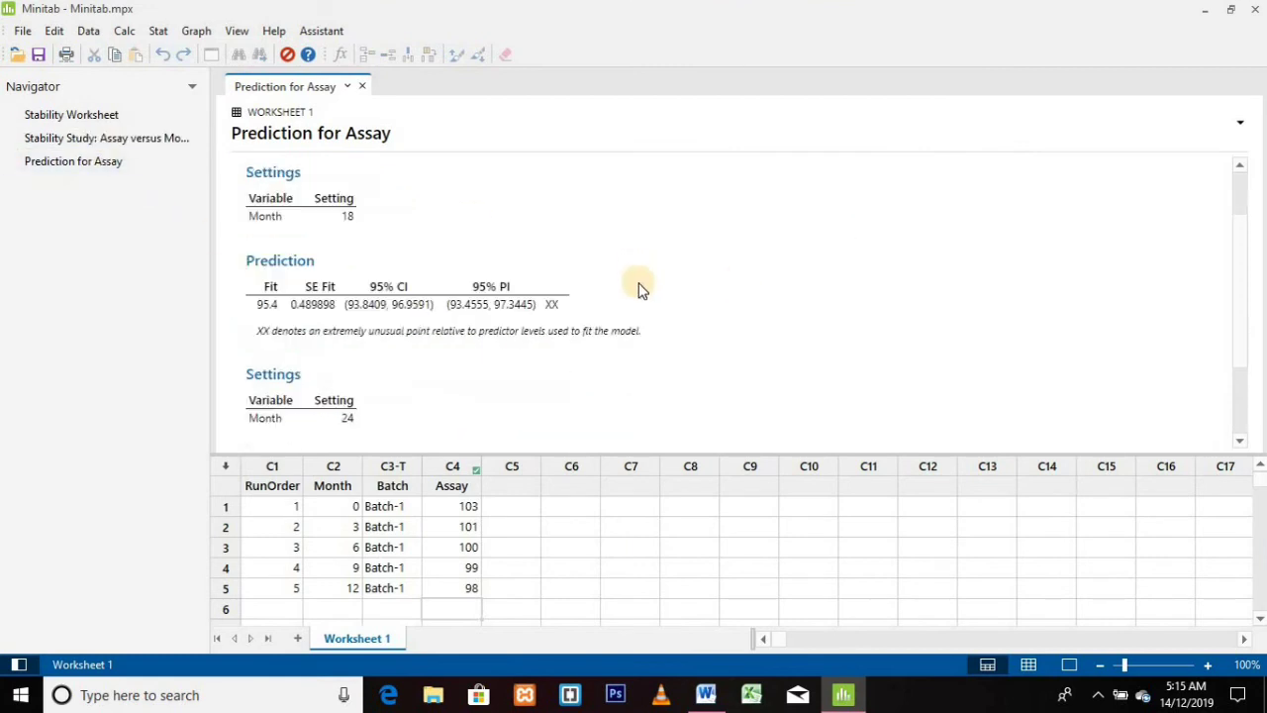
left_click(113, 141)
scroll(656, 320, "down", 10)
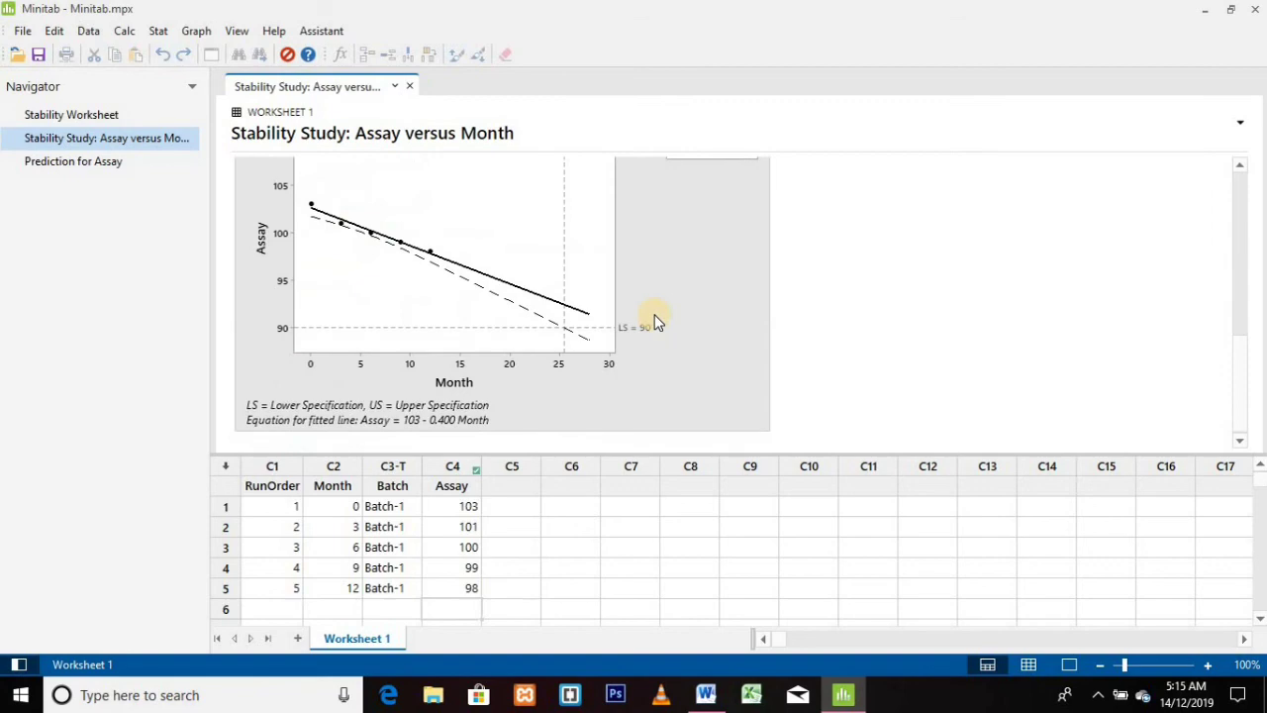